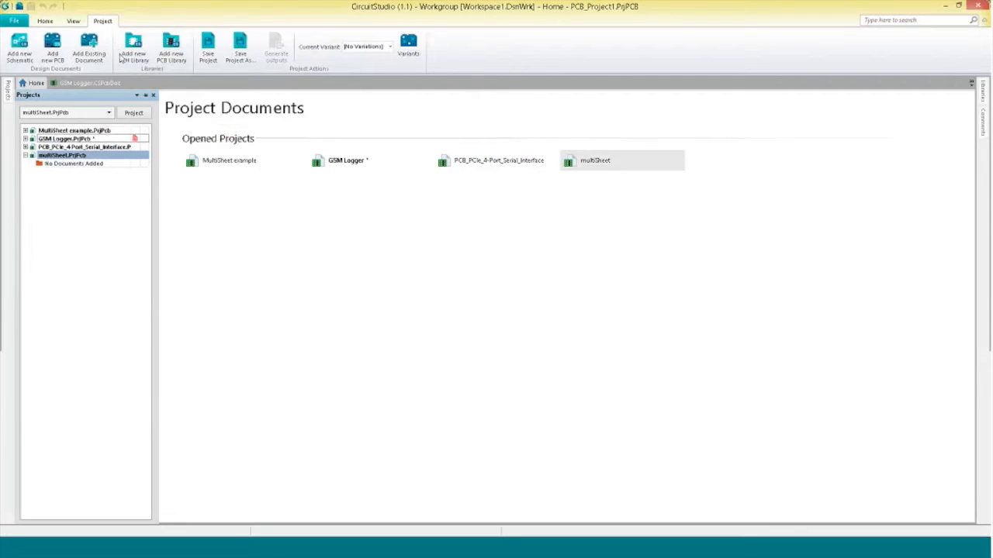
# Add three new schematic sheets to the multiSheet project.
pyautogui.click(24, 48)
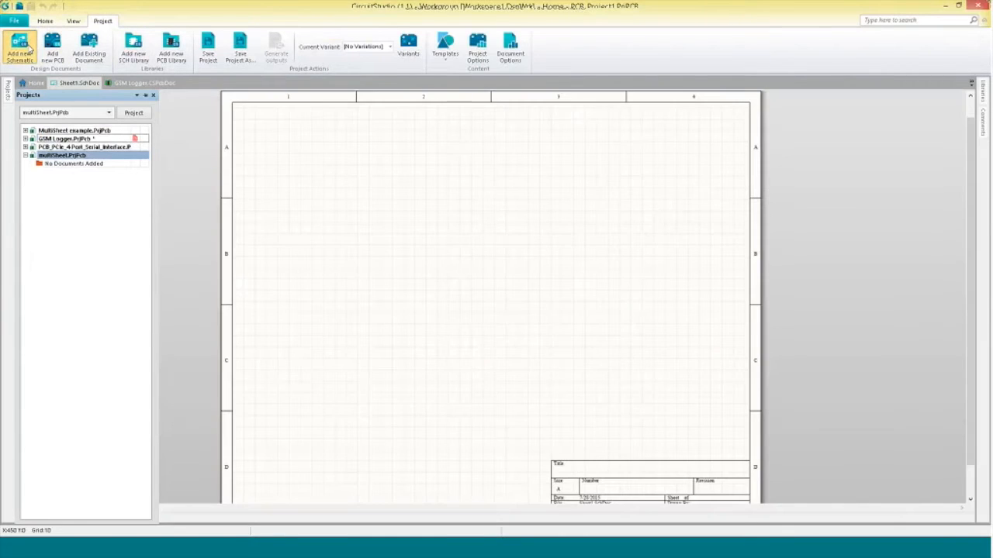
pyautogui.click(23, 48)
pyautogui.click(32, 53)
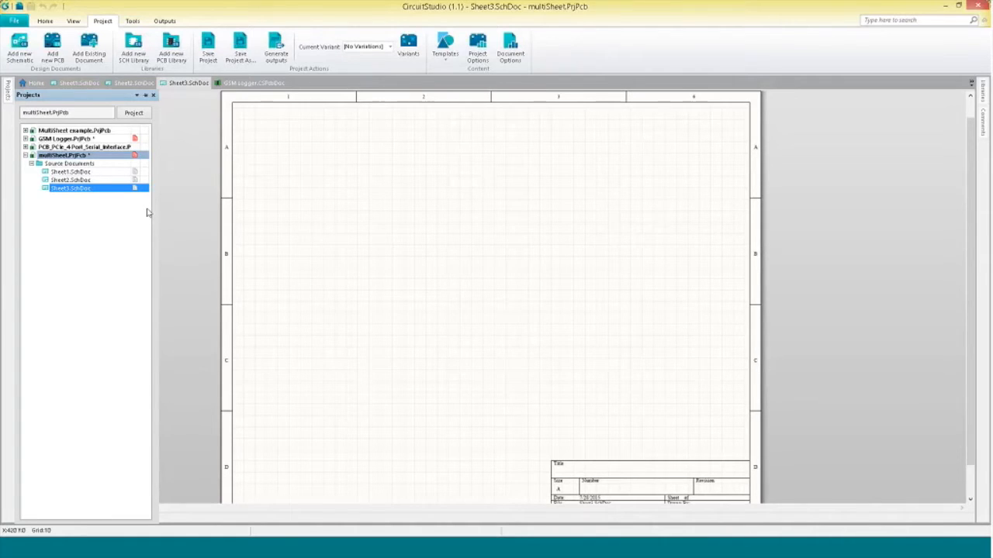
# Set the project's Net Identifier Scope to Automatic (Based on project contents) in the project options.
pyautogui.click(44, 22)
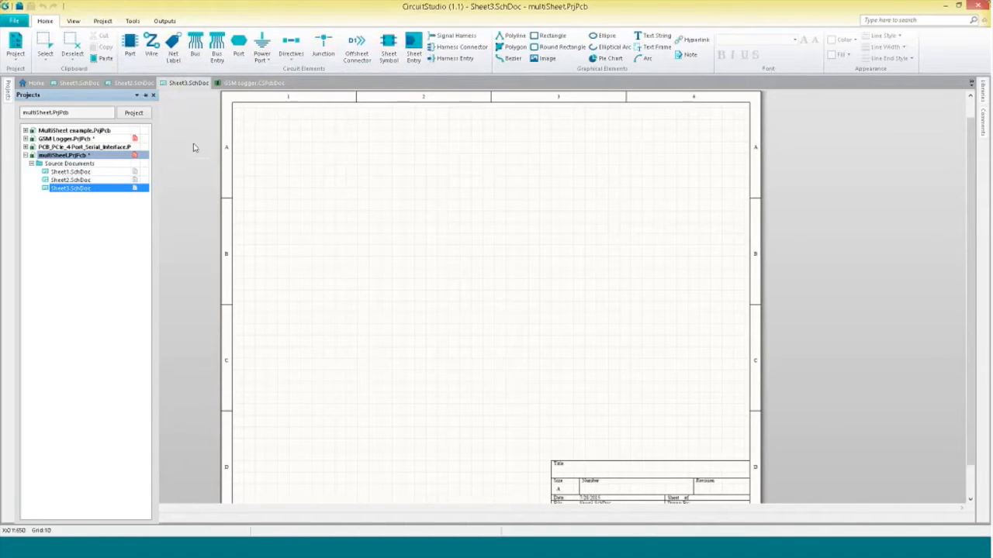
pyautogui.click(23, 50)
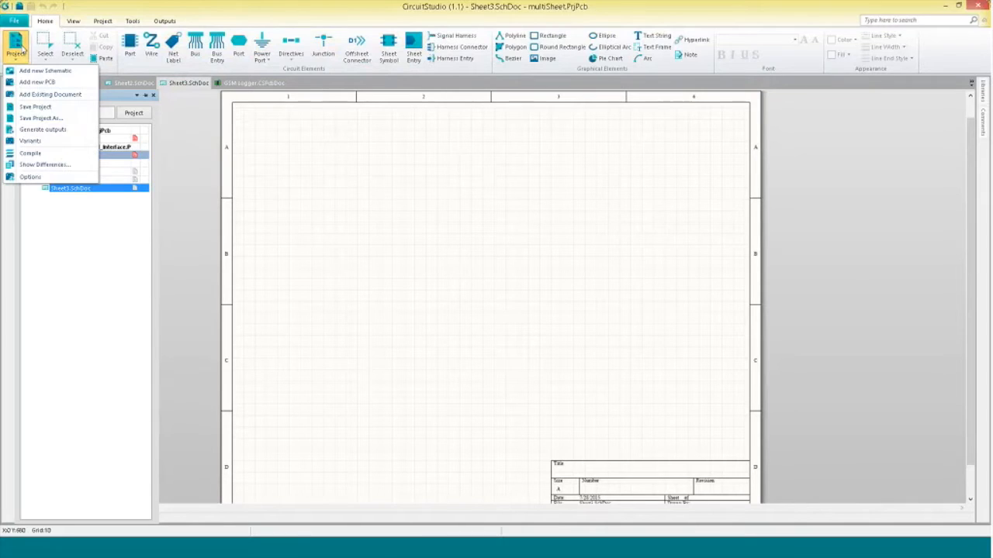
pyautogui.click(31, 177)
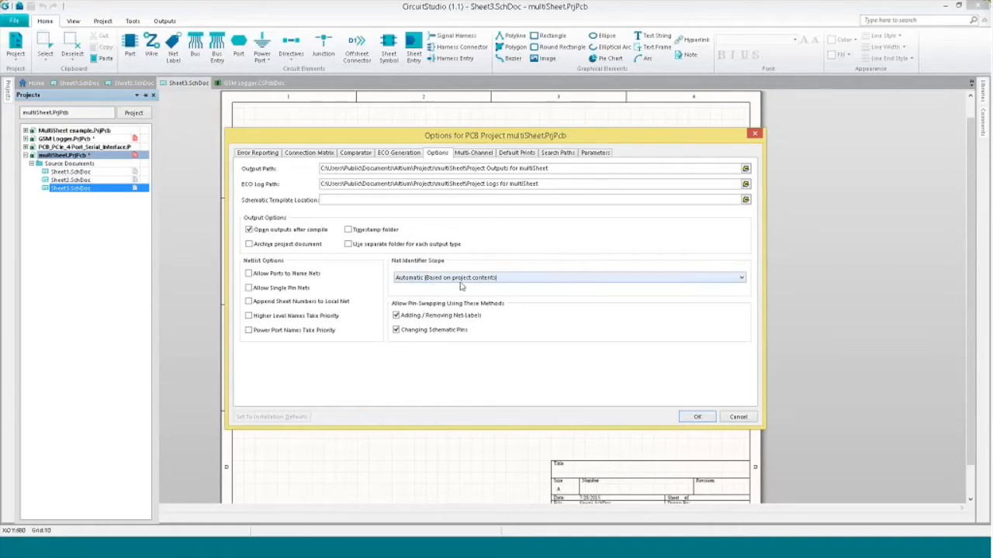
pyautogui.click(743, 279)
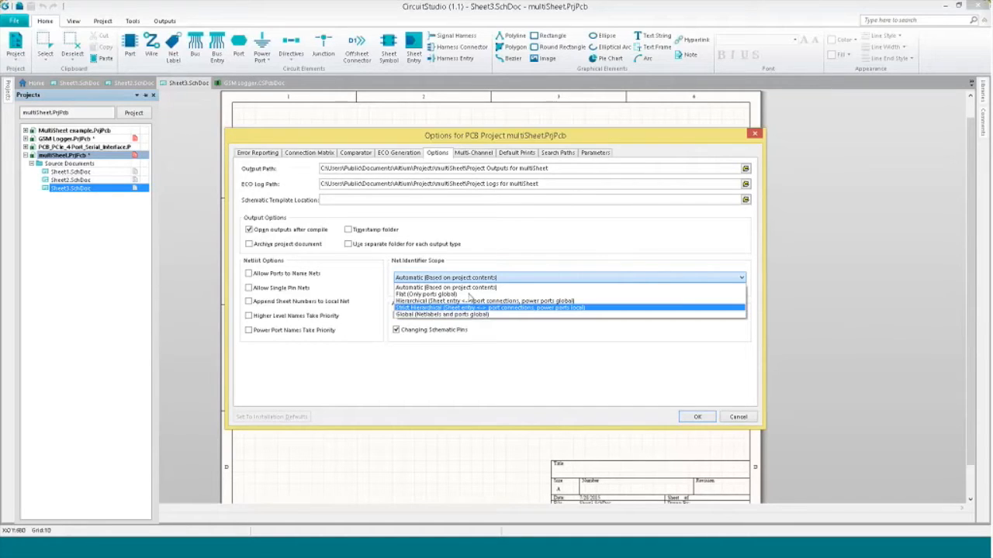
pyautogui.click(446, 287)
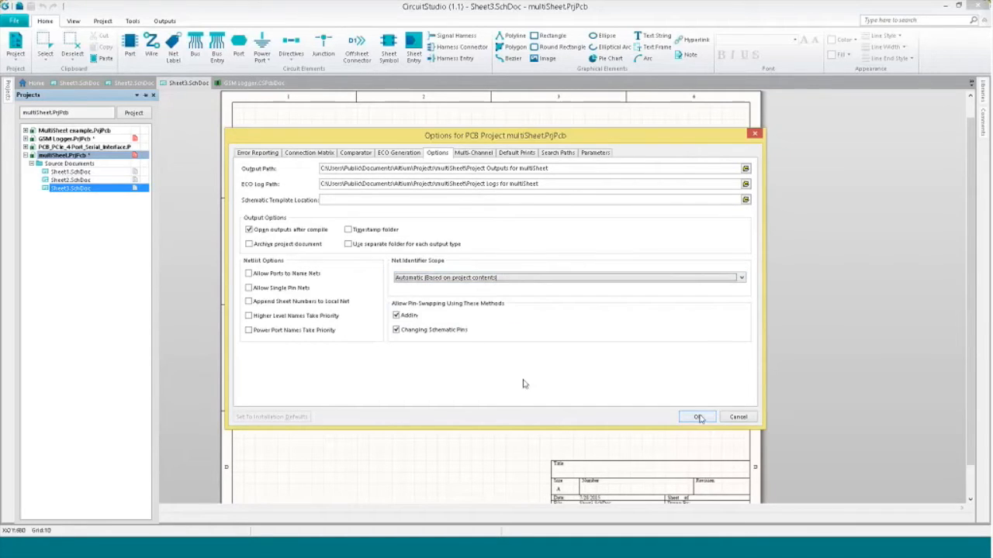
pyautogui.click(697, 417)
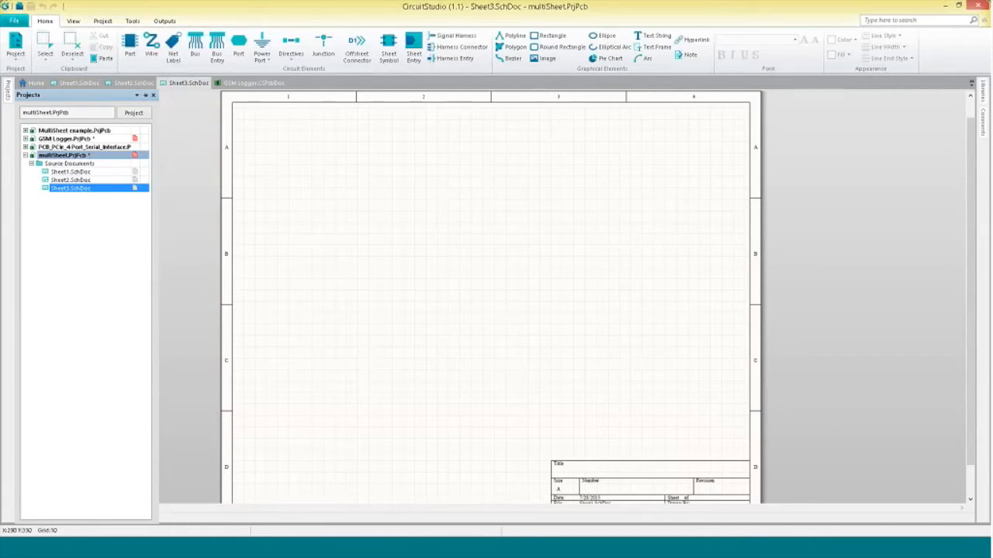
# Place a sheet symbol in the upper left of Sheet3.SchDoc referencing Sheet1.SchDoc.
pyautogui.click(389, 45)
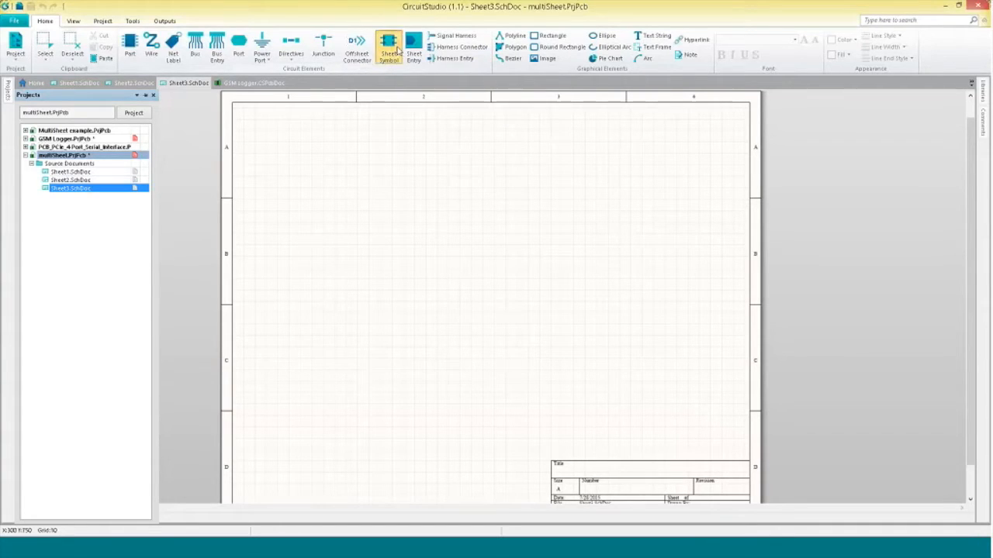
pyautogui.click(272, 153)
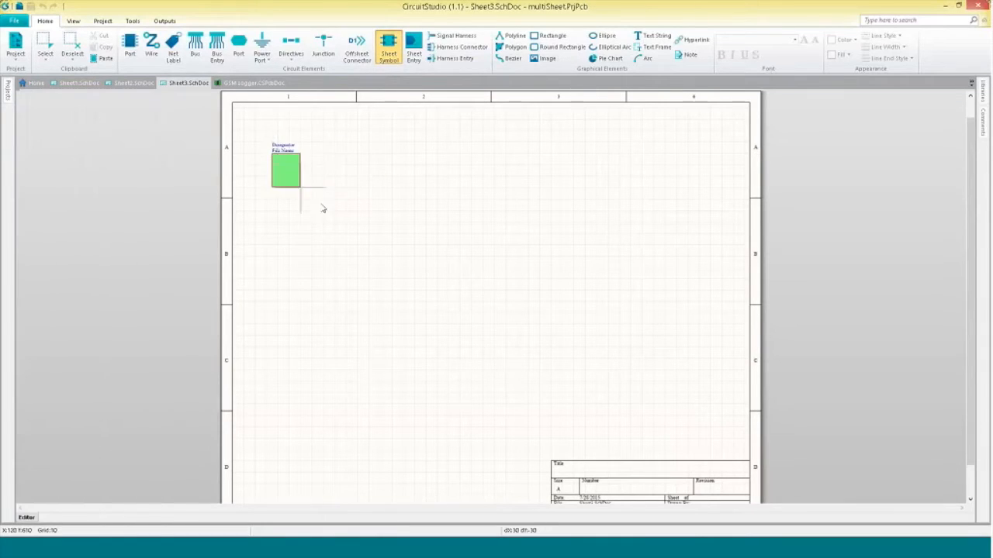
pyautogui.click(425, 342)
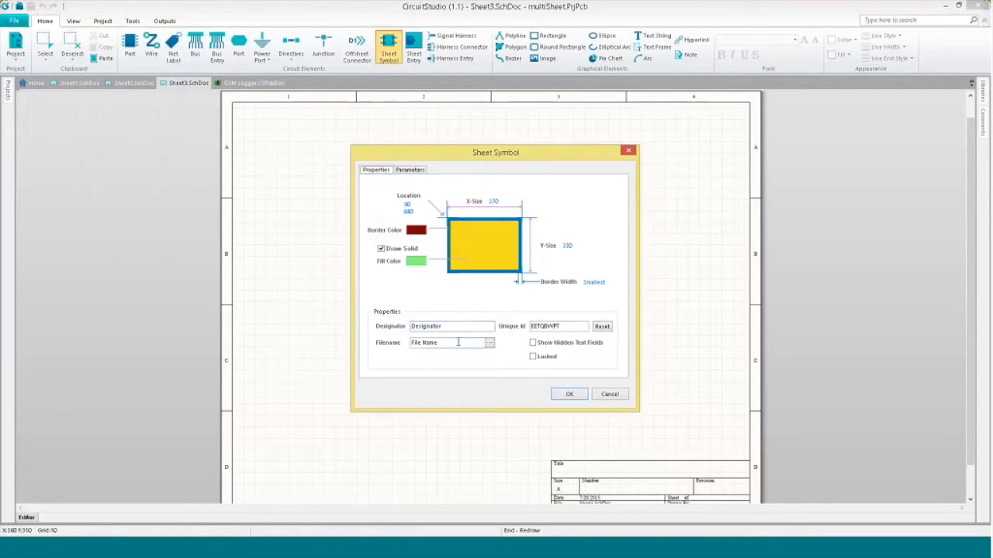
pyautogui.click(490, 343)
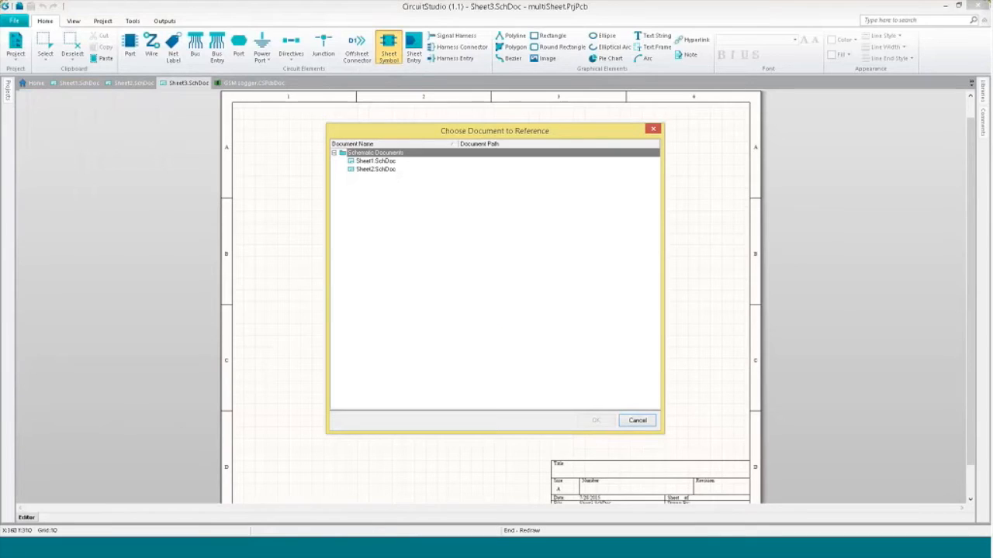
pyautogui.click(383, 162)
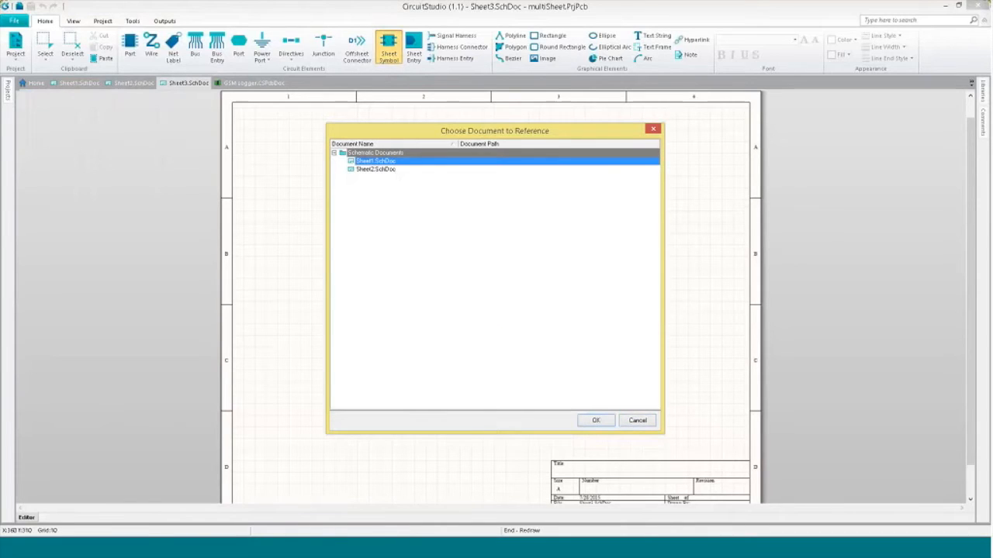
pyautogui.click(597, 421)
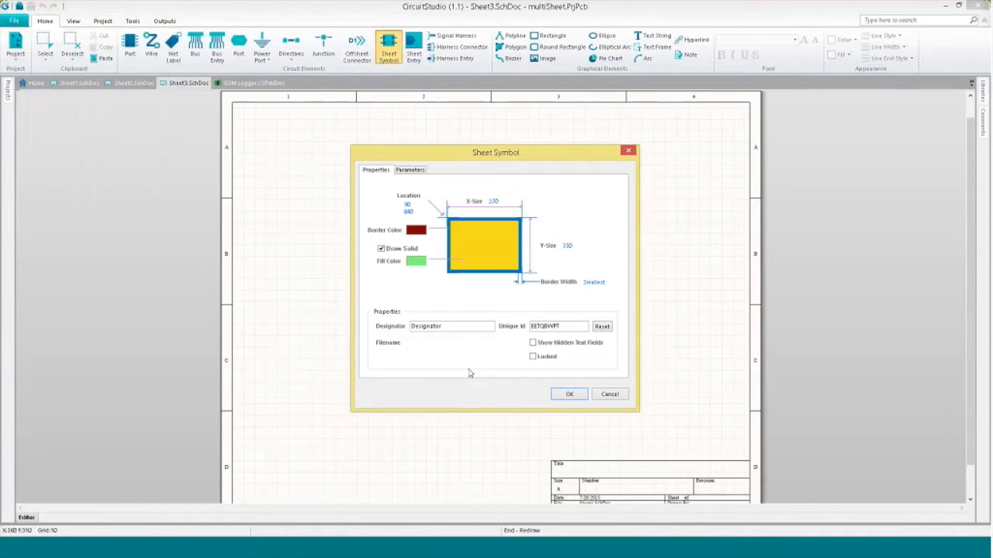
pyautogui.press('Return')
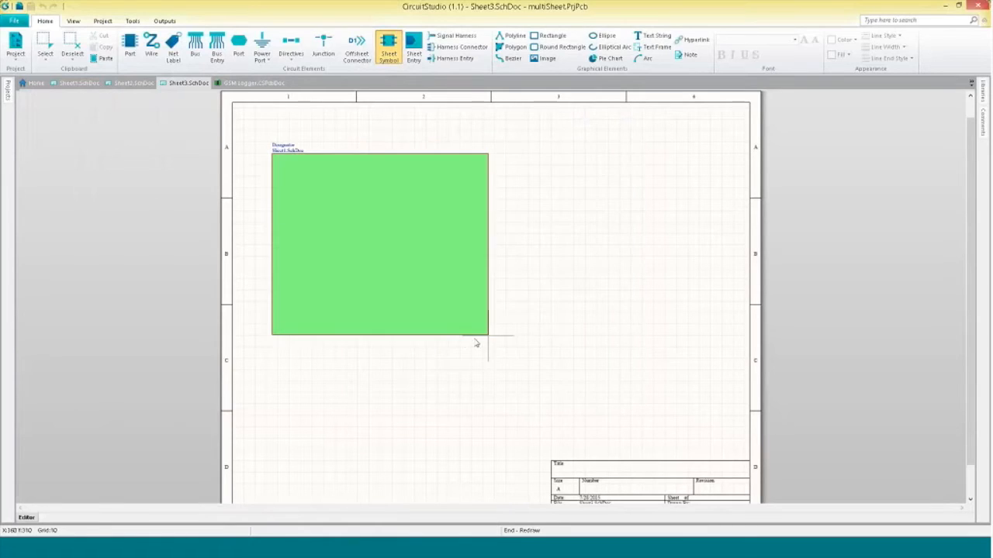
pyautogui.click(419, 352)
pyautogui.press('Escape')
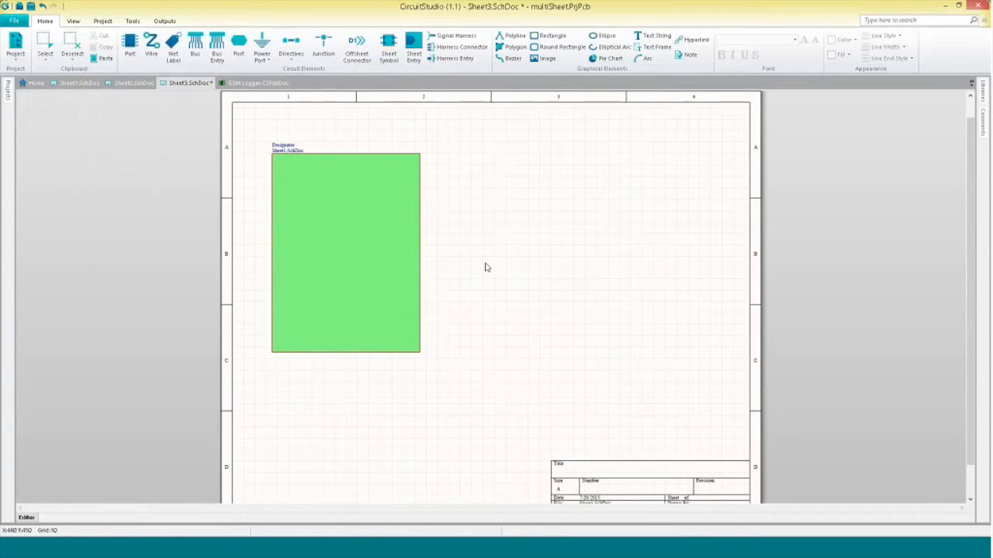
# Create a sheet symbol from Sheet2.SchDoc and place it in the upper right, sized like the first symbol.
pyautogui.rightClick(505, 247)
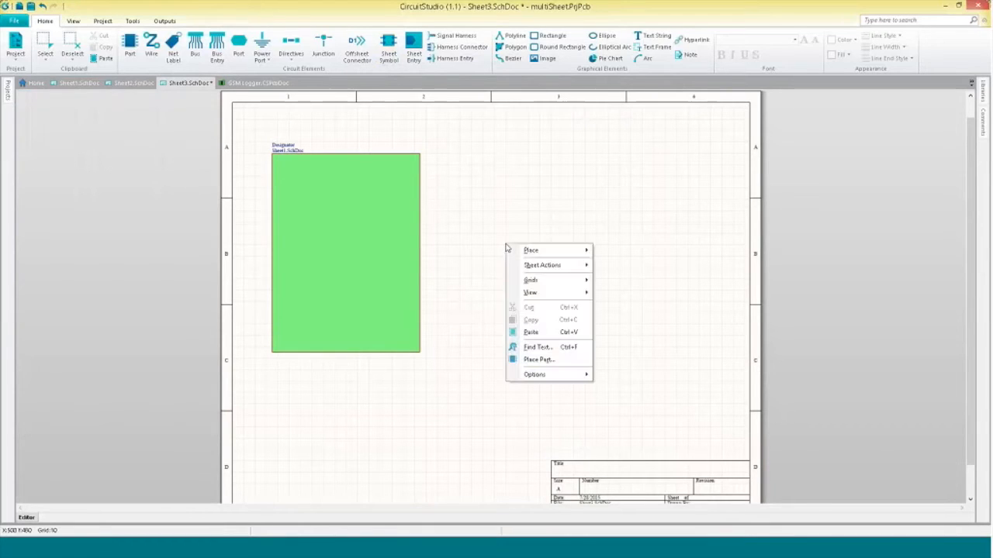
pyautogui.moveTo(565, 269)
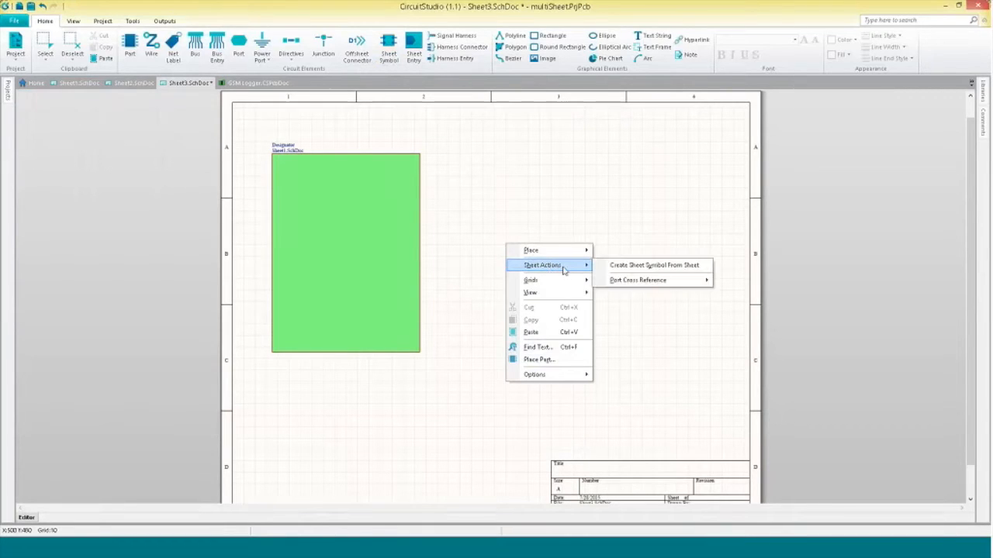
pyautogui.click(659, 266)
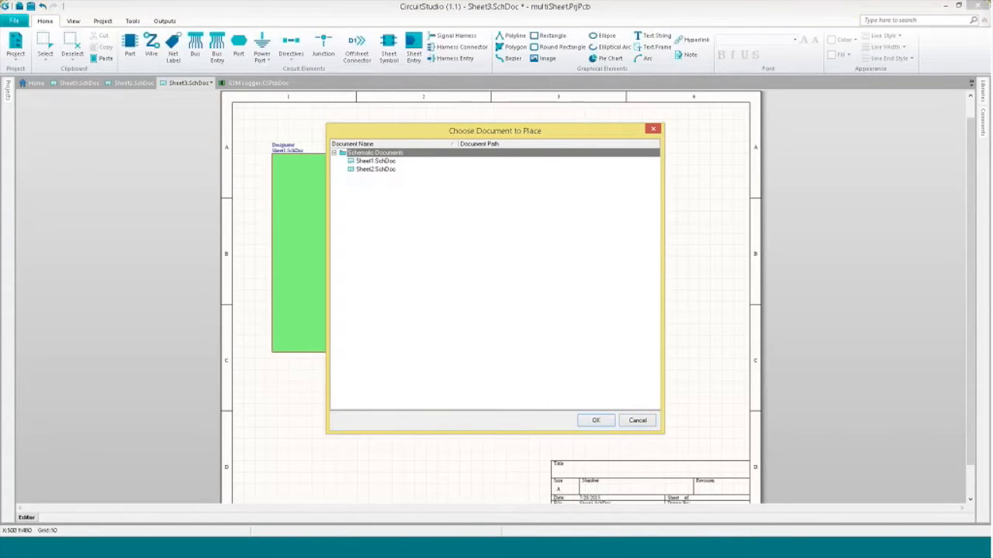
pyautogui.click(375, 169)
pyautogui.click(594, 420)
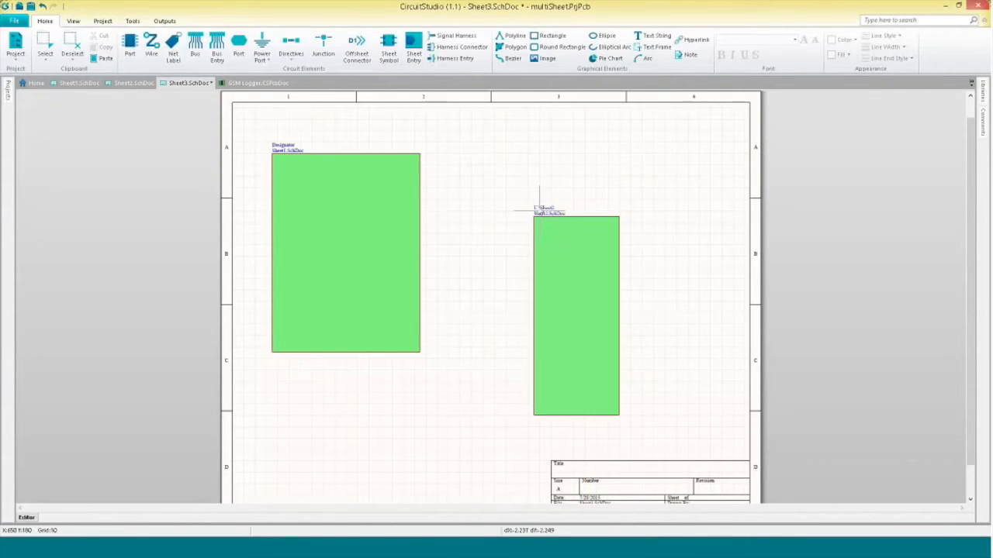
pyautogui.click(523, 158)
pyautogui.click(574, 256)
pyautogui.moveTo(607, 259); pyautogui.dragTo(676, 256)
pyautogui.moveTo(608, 261); pyautogui.dragTo(692, 246)
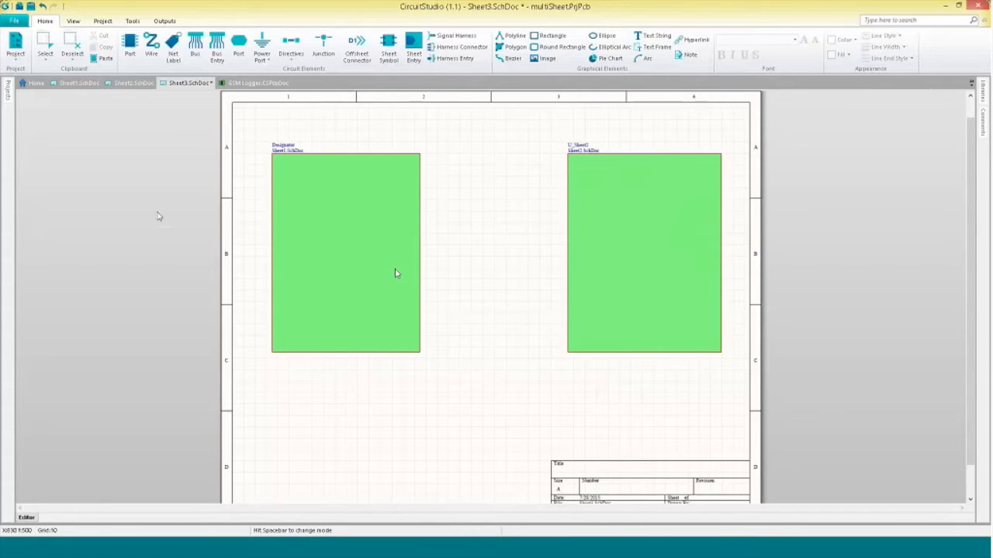
# Save Sheet3.SchDoc under the name Top.
pyautogui.click(7, 90)
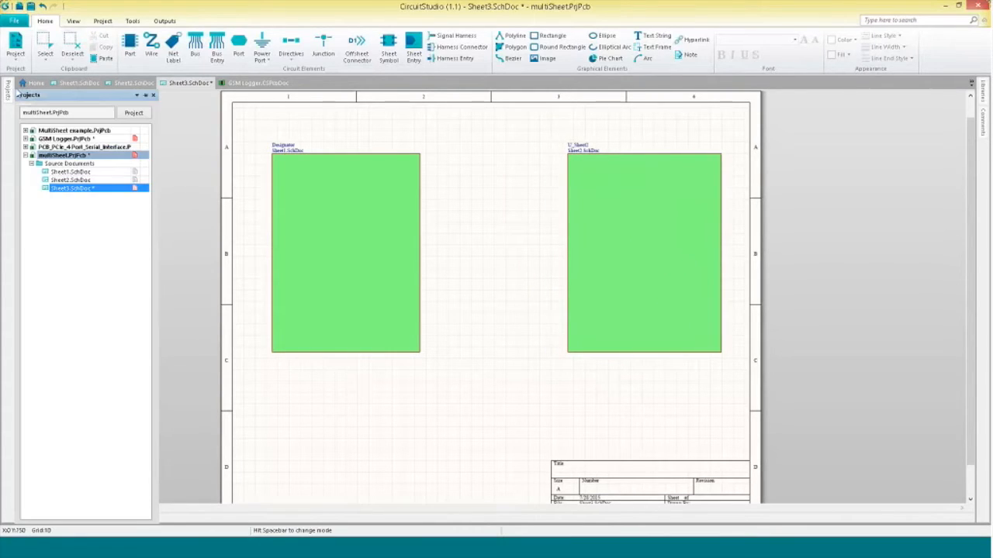
pyautogui.click(130, 82)
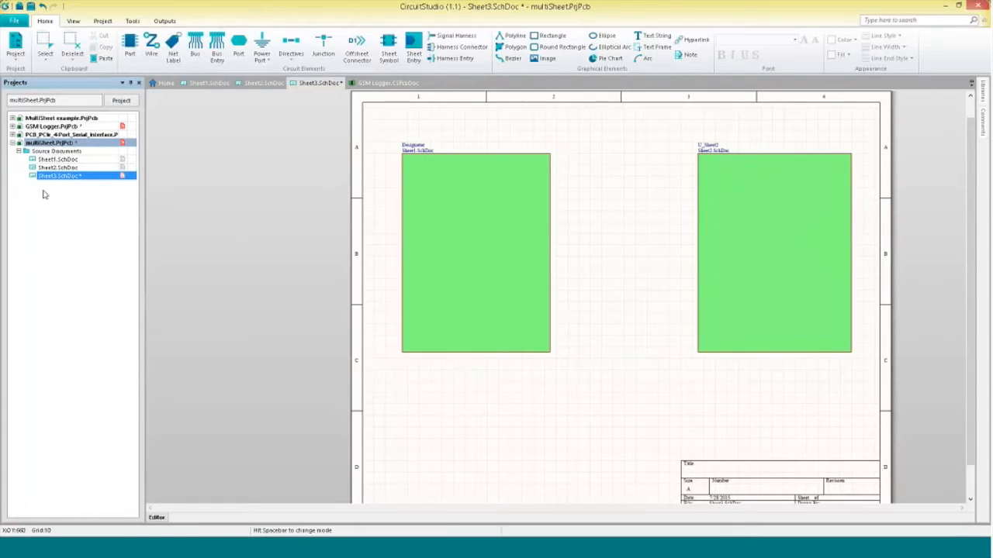
pyautogui.rightClick(89, 176)
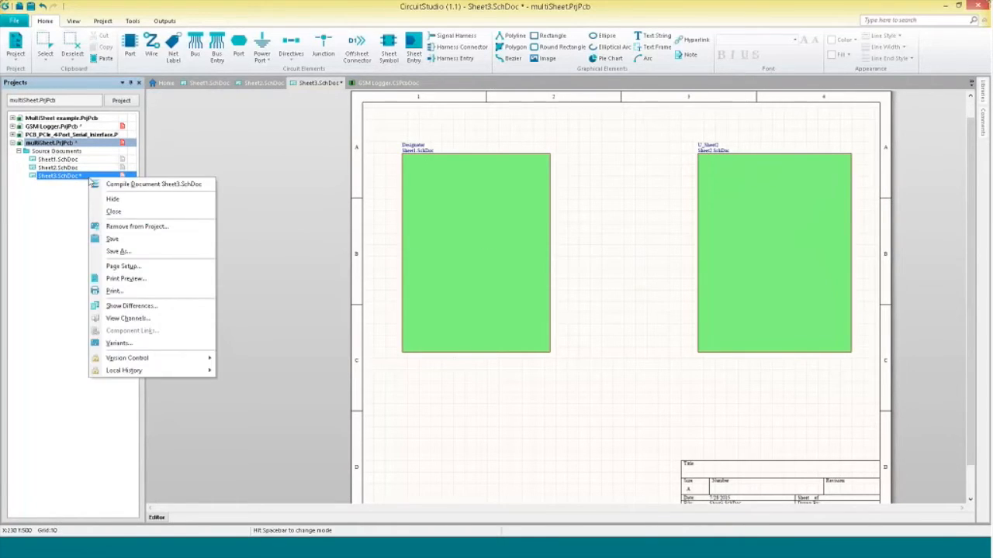
pyautogui.click(159, 252)
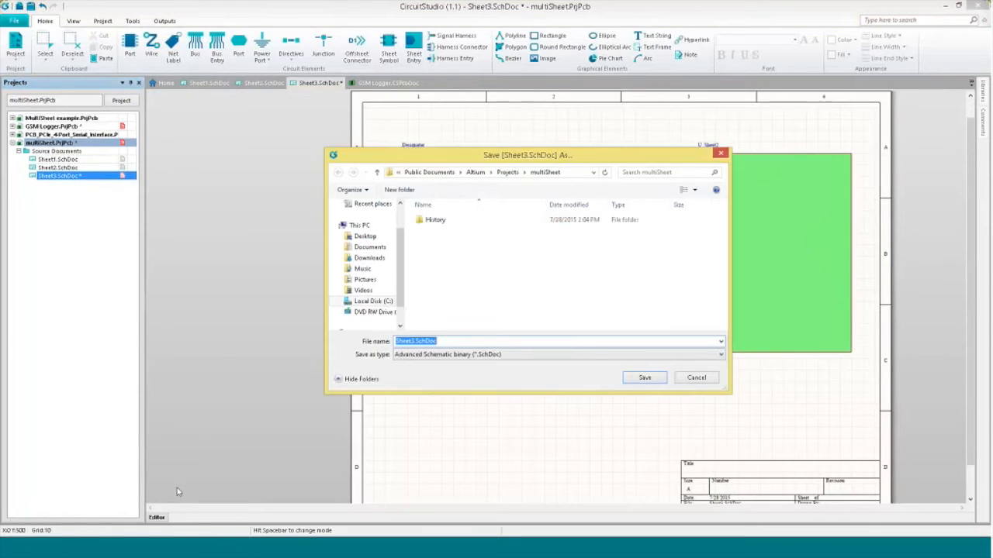
pyautogui.write('Top')
pyautogui.press('Return')
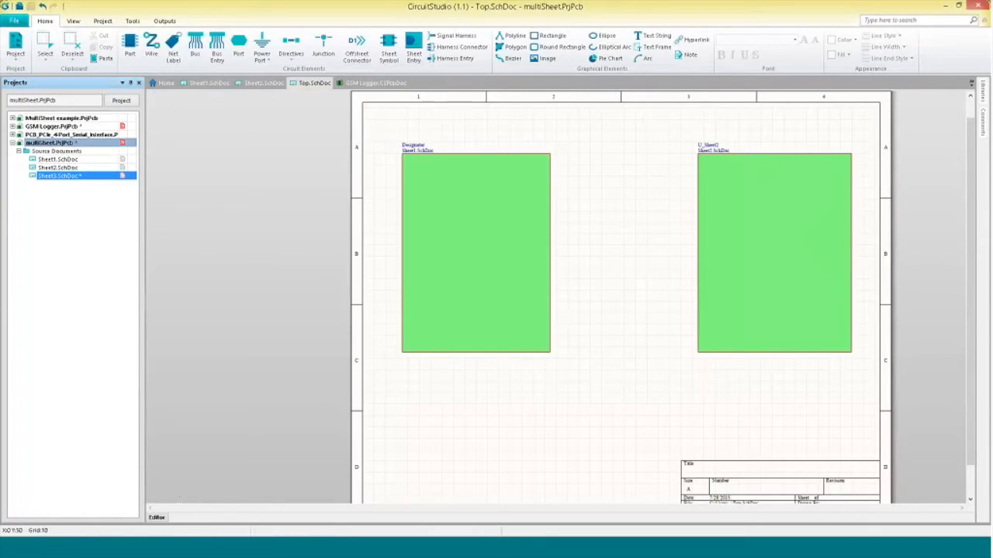
# Place a port near the top left of Sheet1.SchDoc.
pyautogui.doubleClick(57, 159)
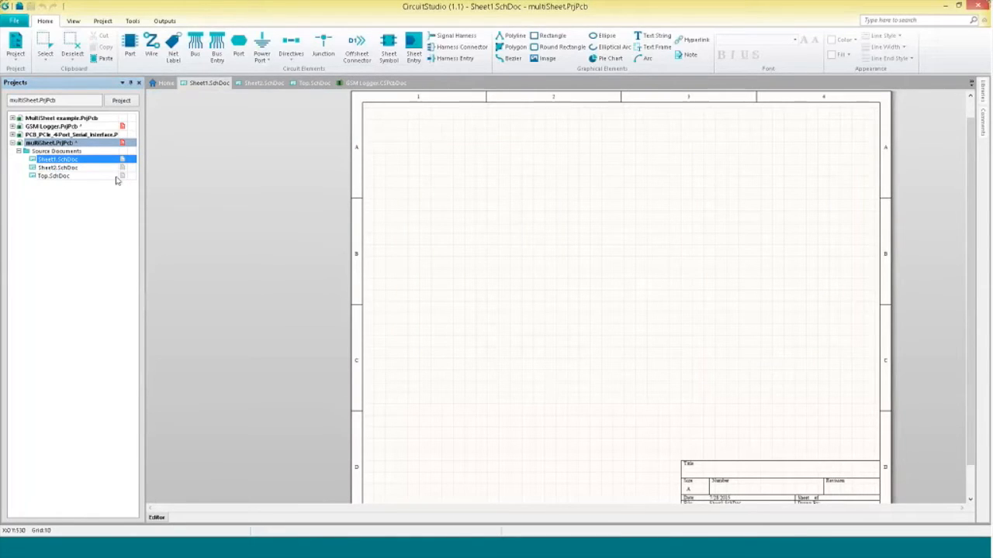
pyautogui.doubleClick(67, 168)
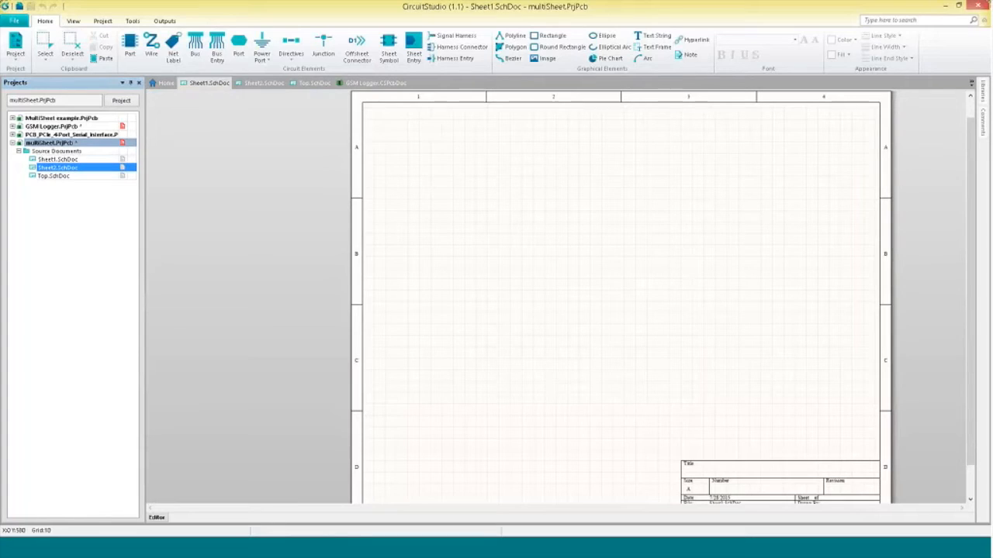
pyautogui.click(89, 160)
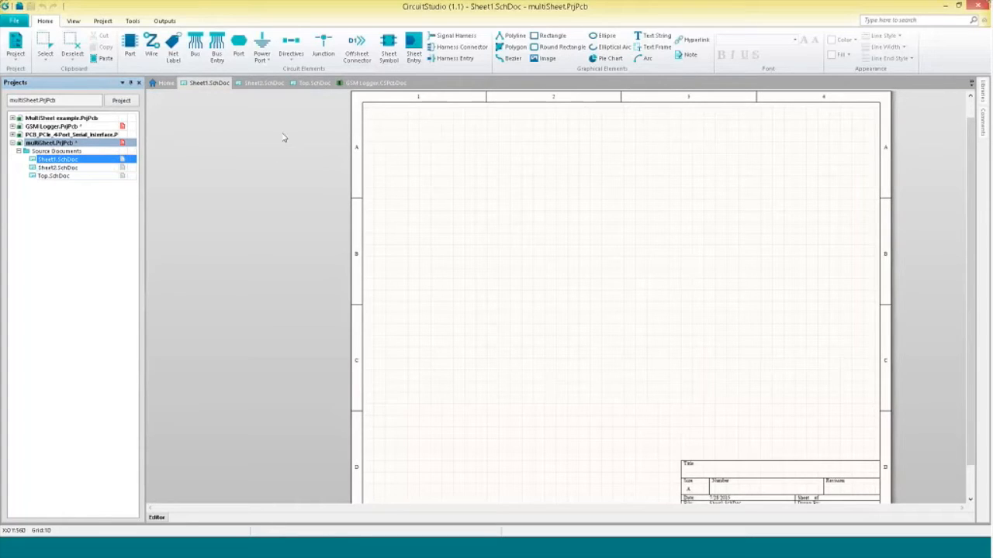
pyautogui.click(238, 47)
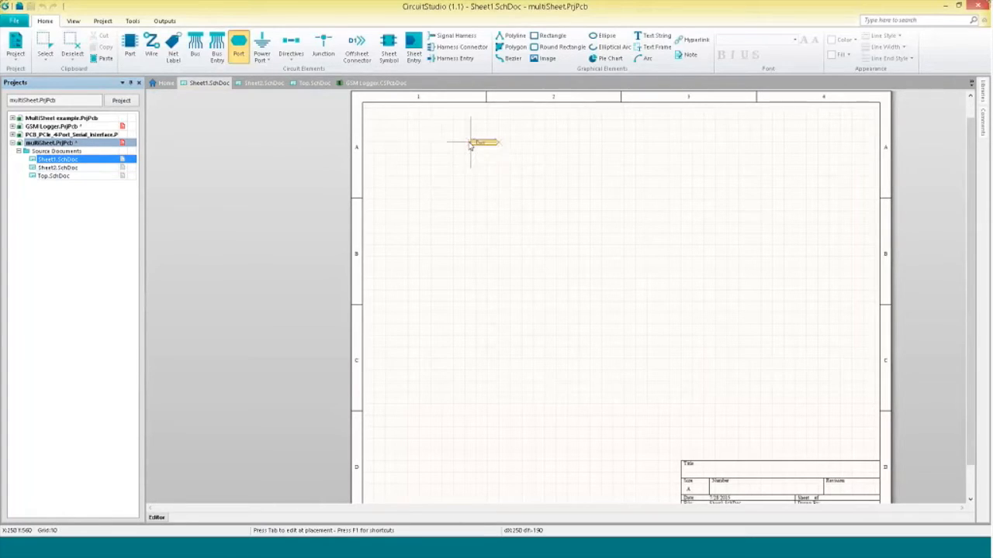
pyautogui.click(442, 137)
pyautogui.click(504, 138)
pyautogui.press('Escape')
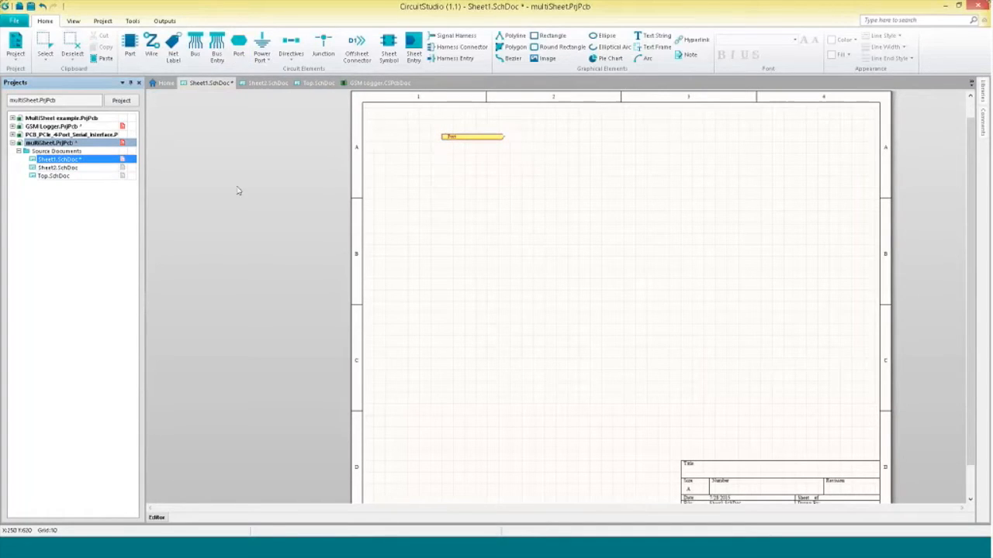
# Place a port near the top of Sheet2.SchDoc, then return to Sheet1.SchDoc.
pyautogui.doubleClick(92, 168)
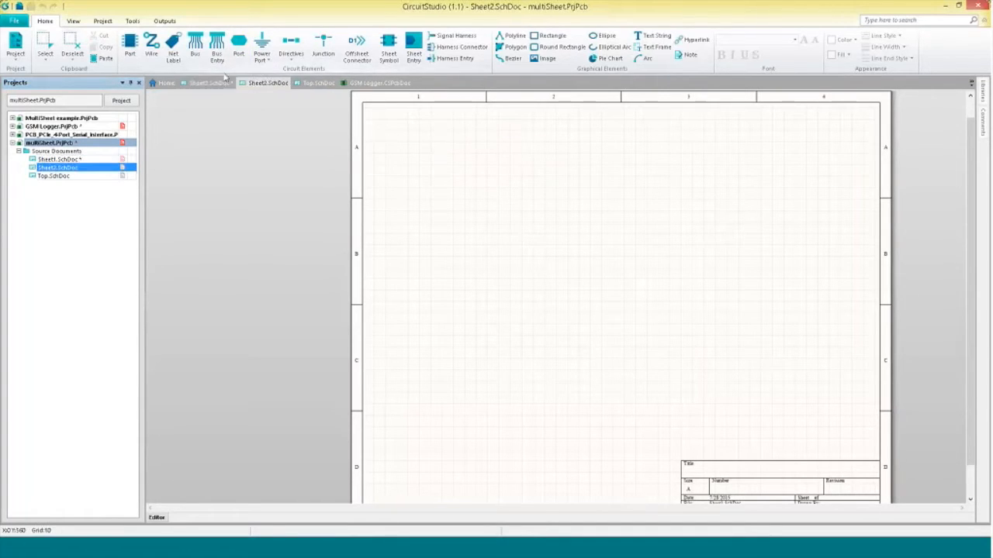
pyautogui.click(239, 47)
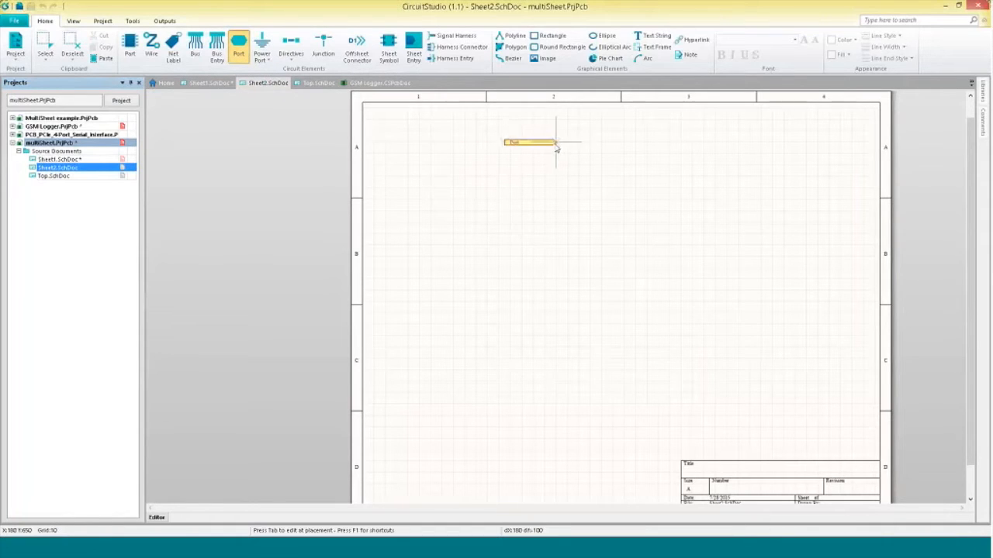
pyautogui.click(562, 143)
pyautogui.press('Escape')
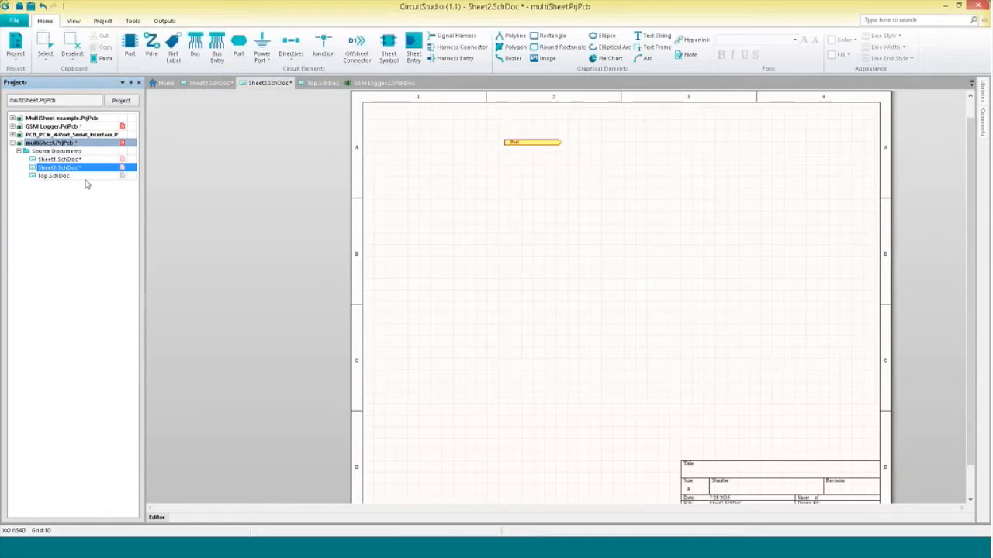
pyautogui.click(59, 159)
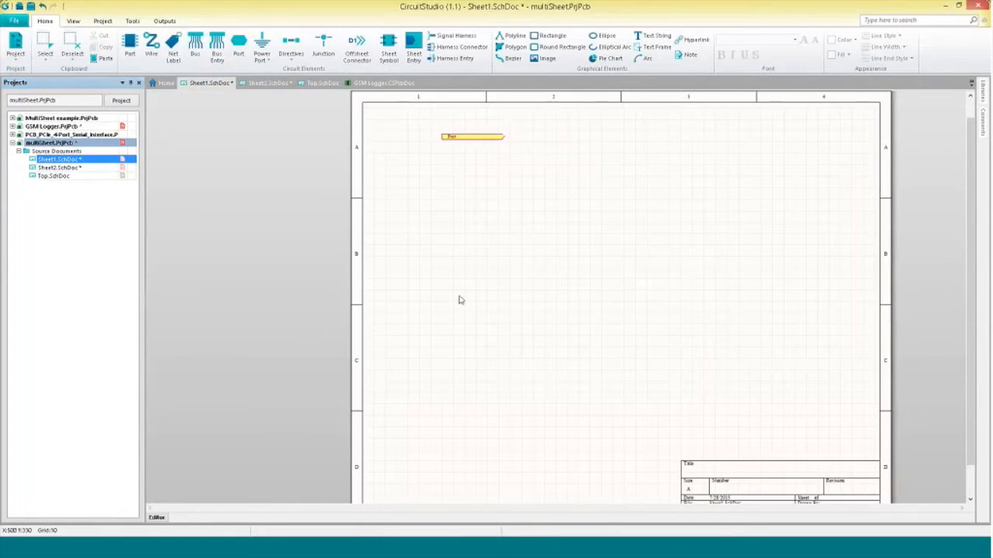
# Place a Battery component from the library near the top left of Sheet1, left of the port.
pyautogui.click(982, 117)
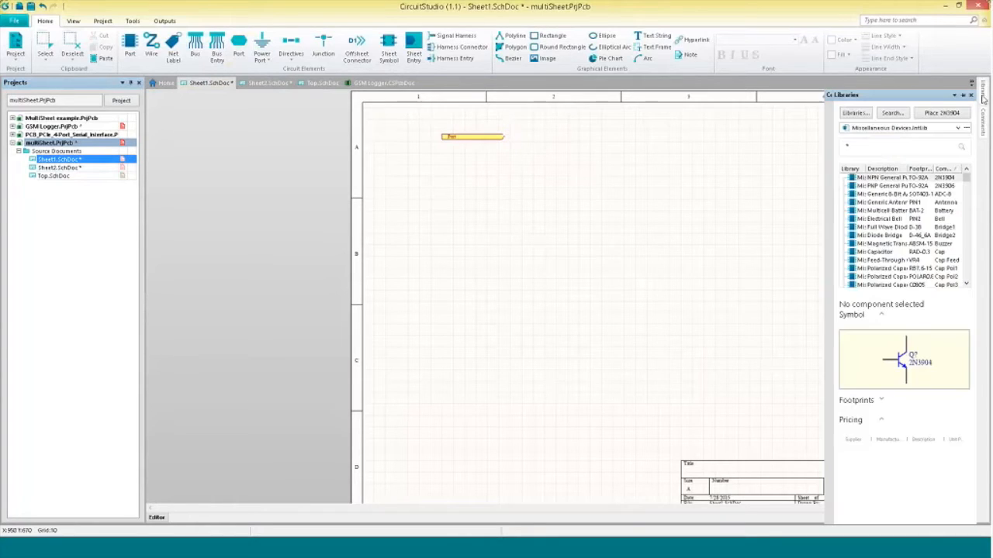
pyautogui.moveTo(899, 209); pyautogui.dragTo(402, 137)
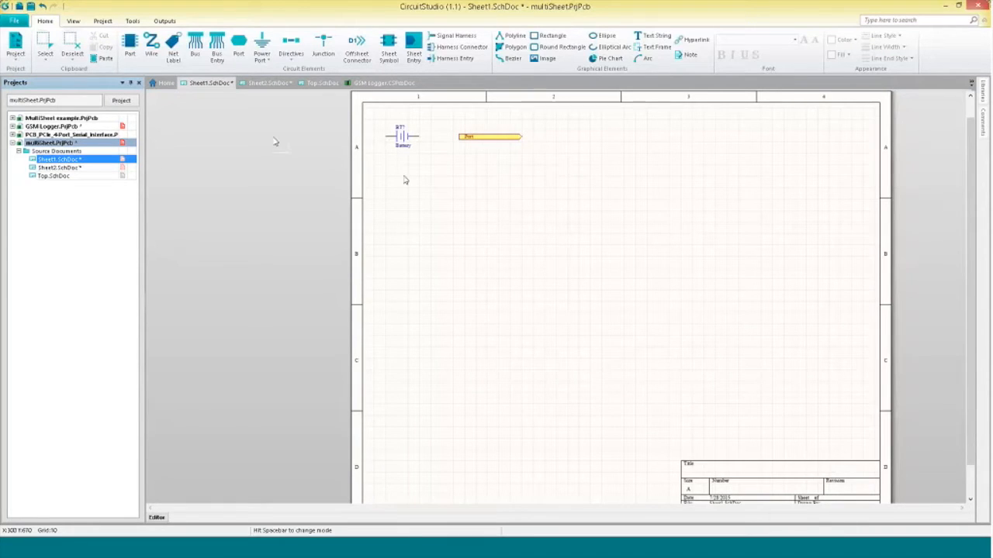
# Draw a wire connecting the battery to the port on Sheet1.
pyautogui.hotkey('ctrl', 'w')
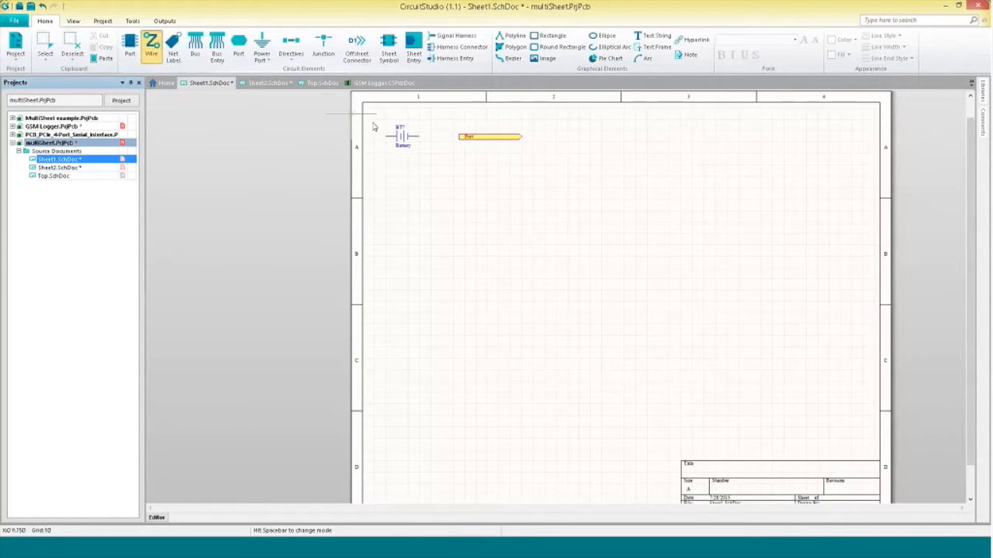
pyautogui.click(461, 138)
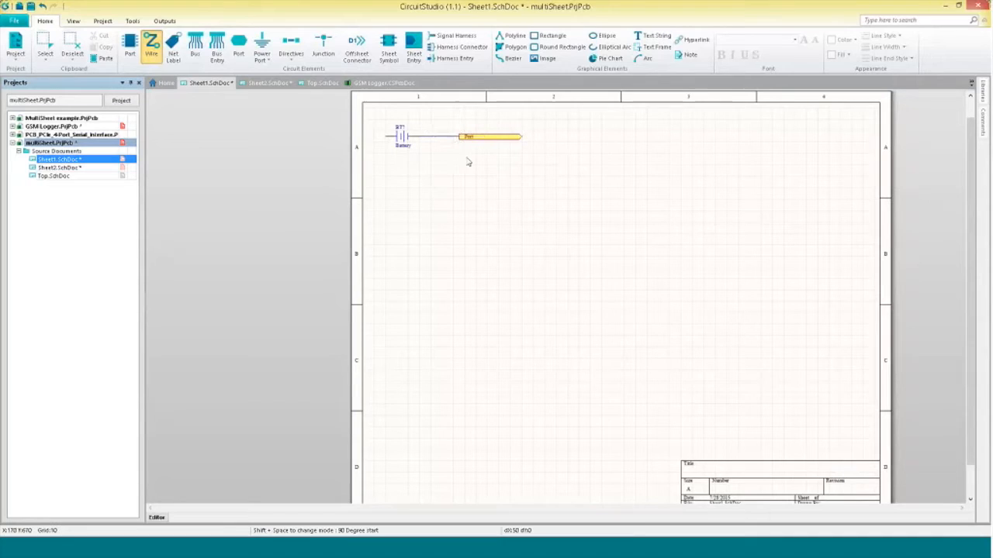
pyautogui.press('Escape')
# Name the port on Sheet1 "left".
pyautogui.doubleClick(479, 140)
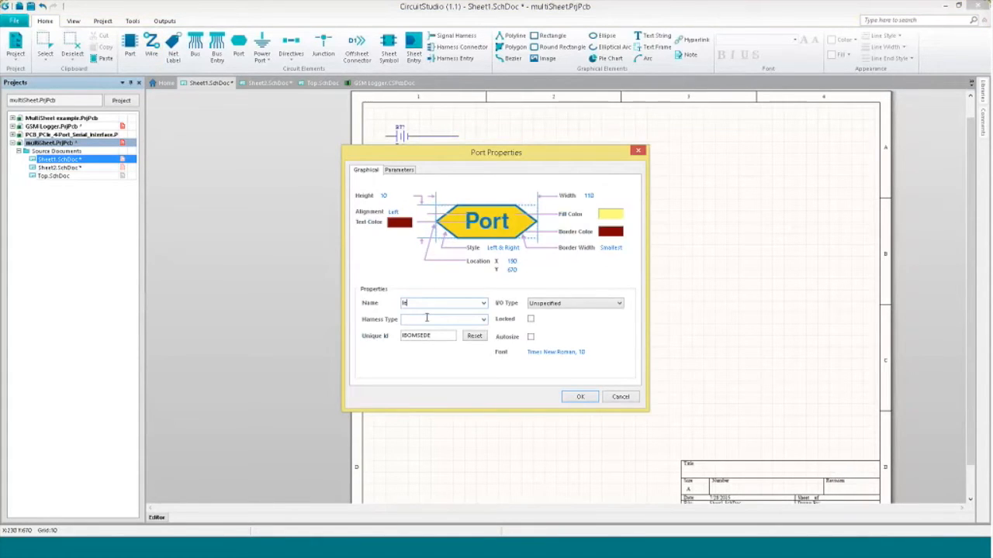
pyautogui.click(580, 397)
pyautogui.click(460, 198)
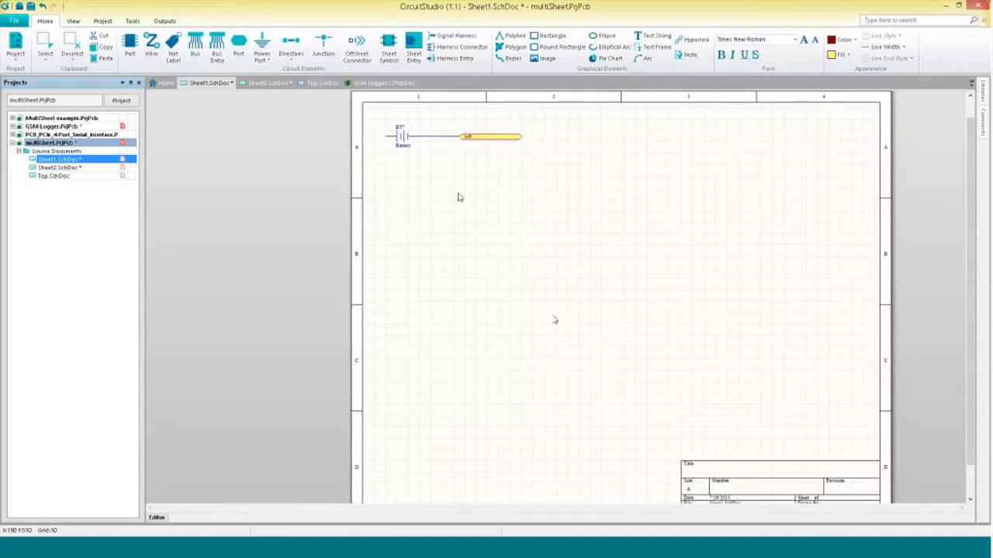
# Open Sheet2.SchDoc and name its port "right".
pyautogui.doubleClick(61, 169)
pyautogui.click(521, 142)
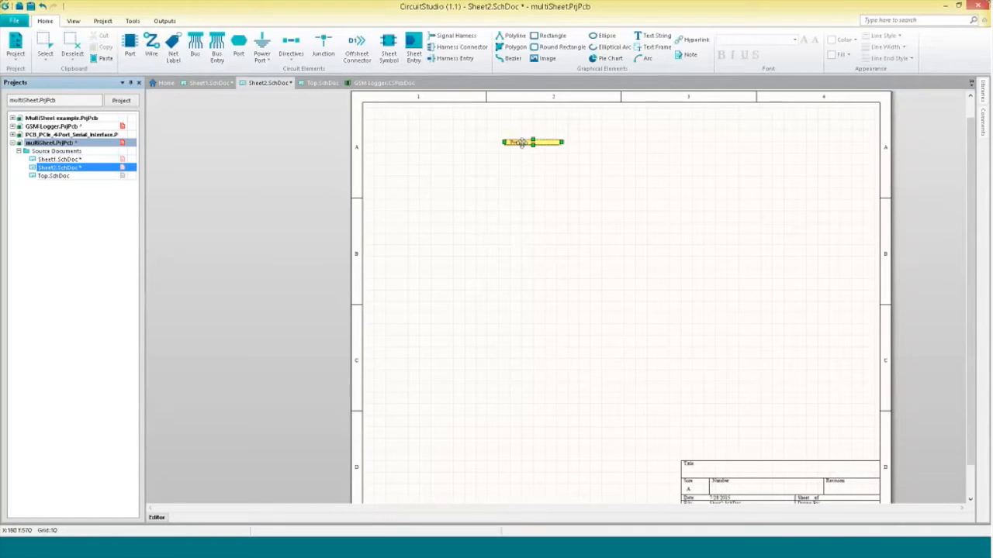
pyautogui.doubleClick(521, 143)
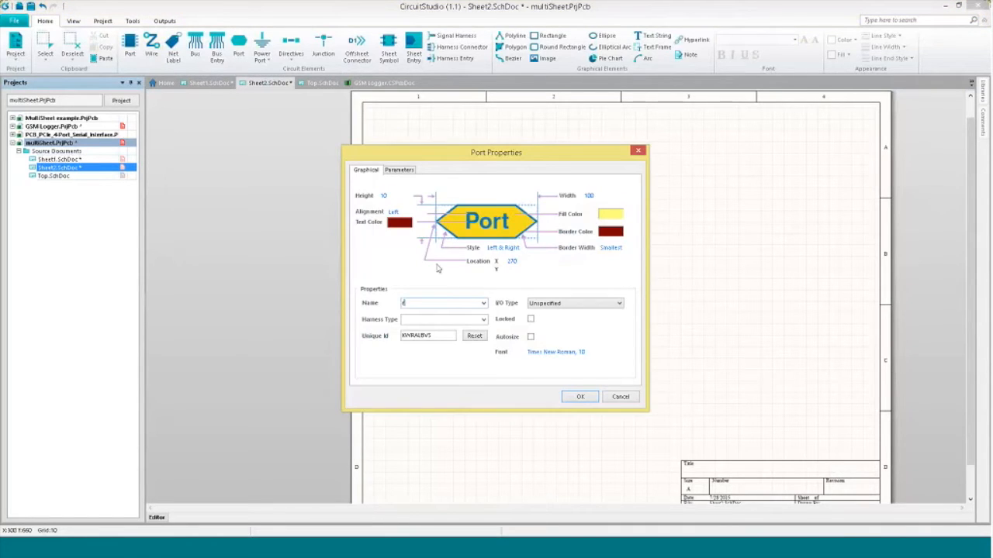
pyautogui.press('Return')
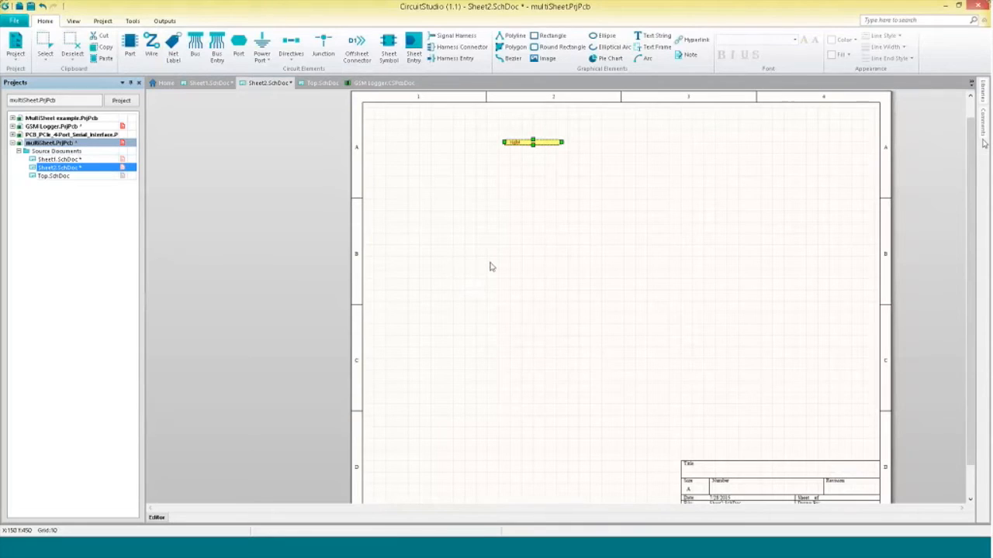
# Place an Electrical Bell component from the library near the top left of Sheet2, left of the port.
pyautogui.click(983, 105)
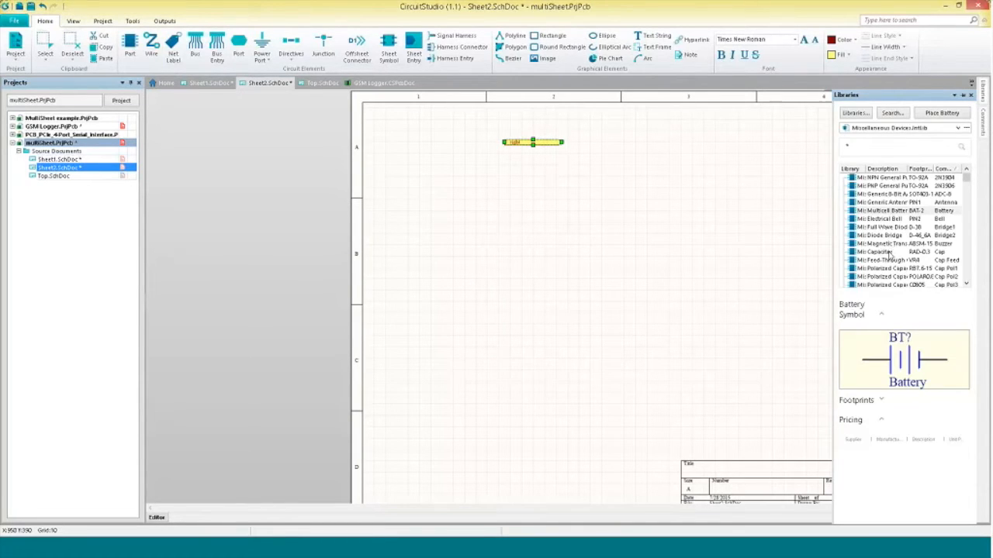
pyautogui.click(892, 194)
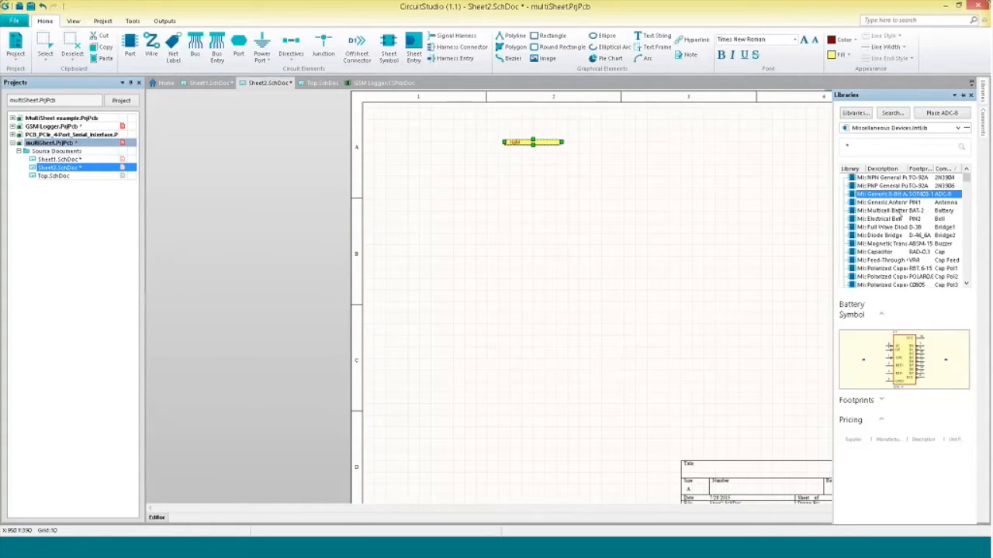
pyautogui.click(896, 220)
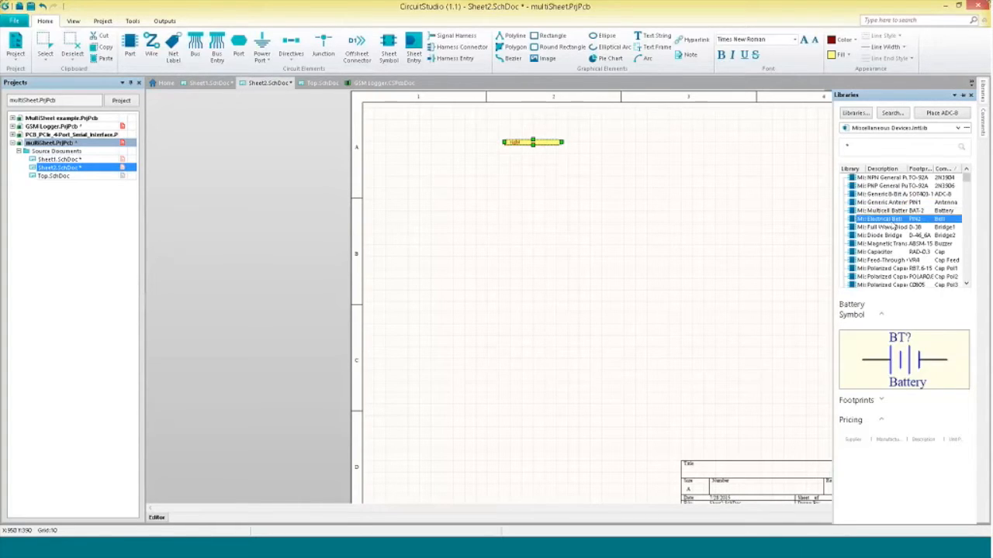
pyautogui.moveTo(895, 225); pyautogui.dragTo(397, 161)
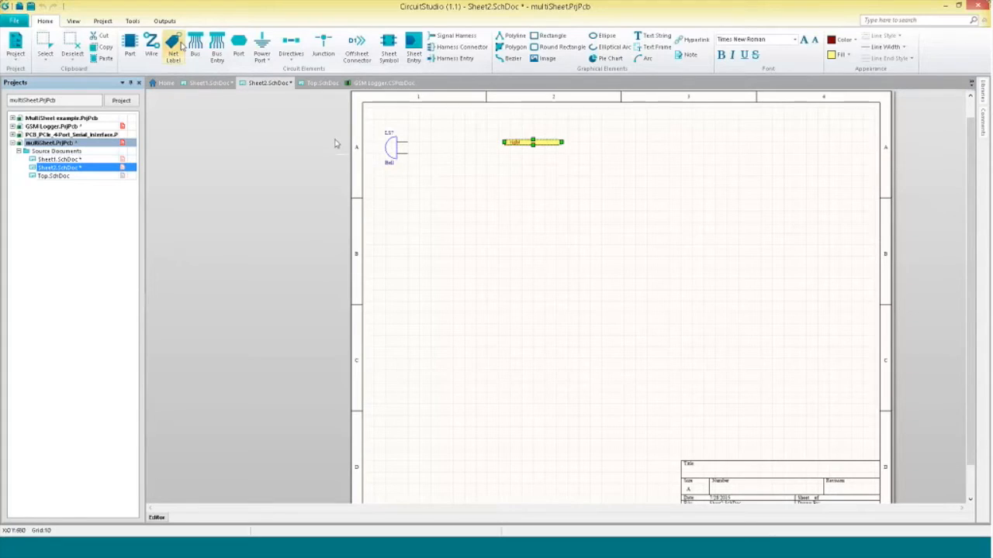
# Draw a wire connecting the bell to the port on Sheet2.
pyautogui.click(151, 45)
pyautogui.click(404, 142)
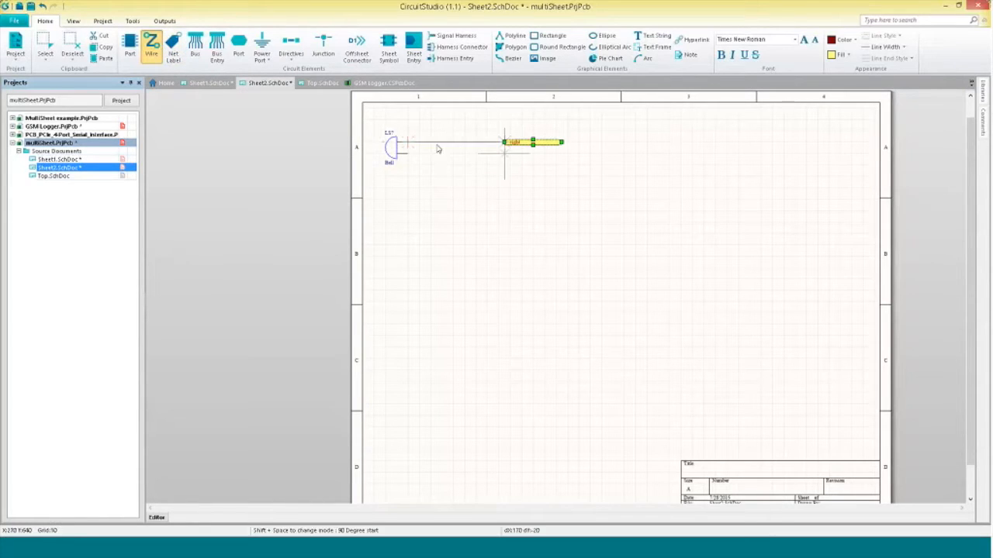
pyautogui.click(505, 142)
pyautogui.press('Escape')
pyautogui.click(495, 164)
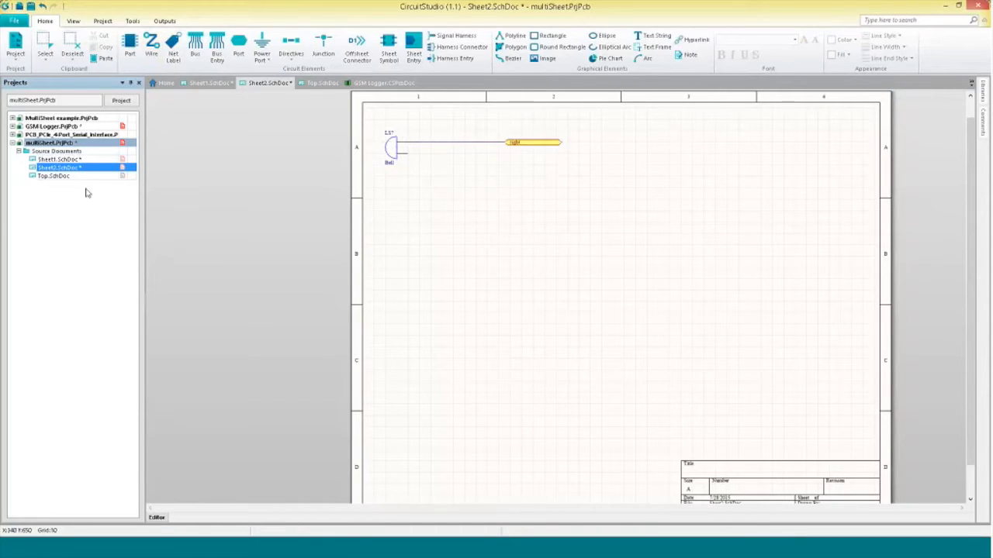
# Open Top.SchDoc and add a sheet entry named "left" on the right edge of the Sheet1 symbol.
pyautogui.doubleClick(67, 176)
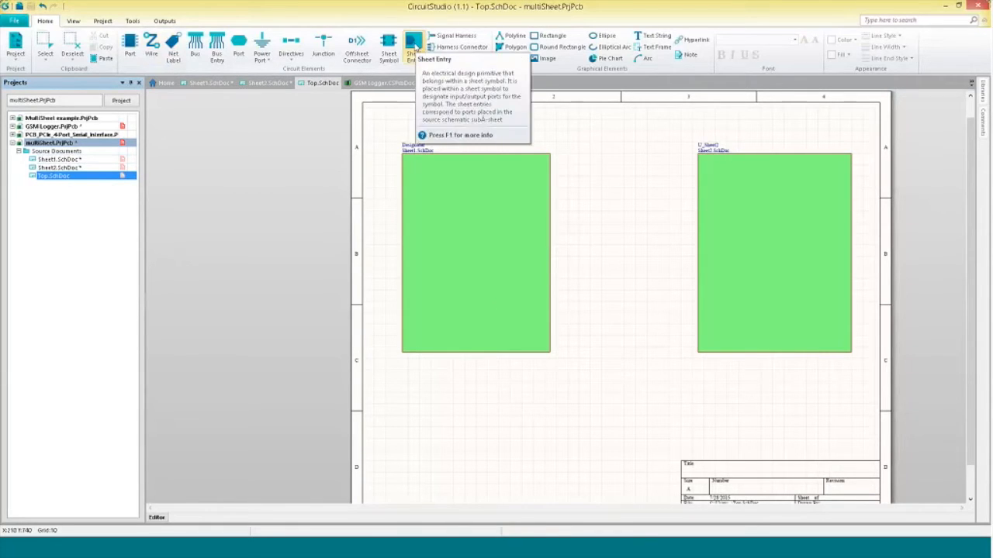
pyautogui.click(414, 45)
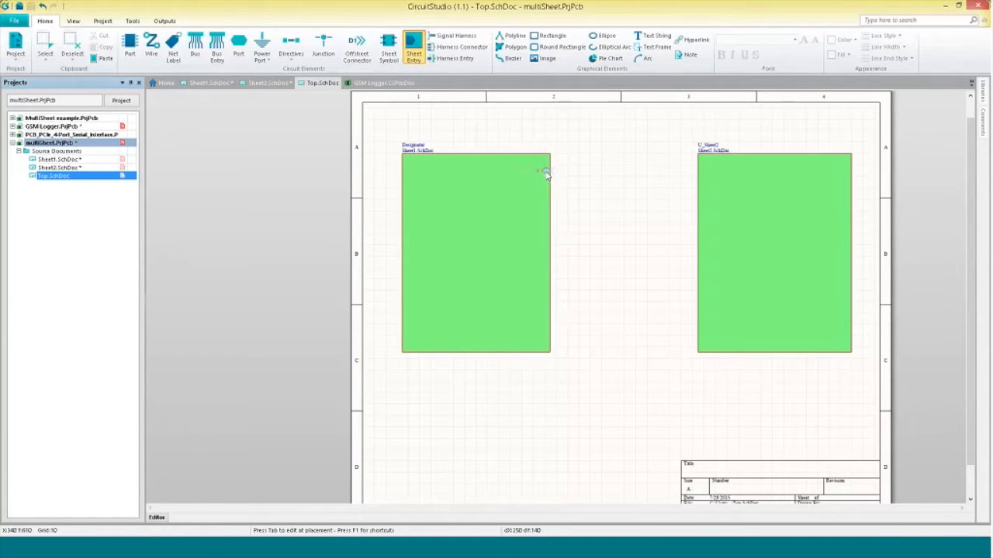
pyautogui.press('Tab')
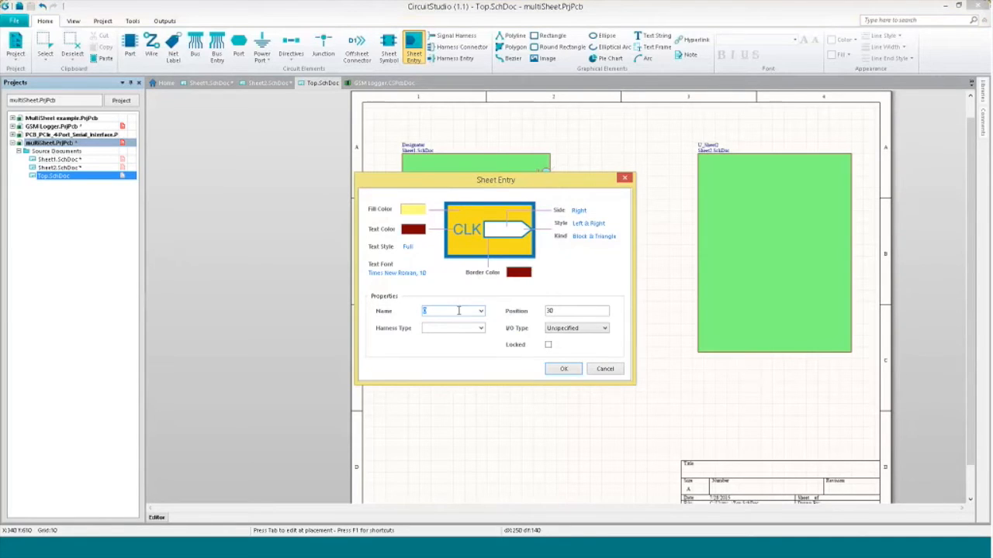
pyautogui.click(481, 311)
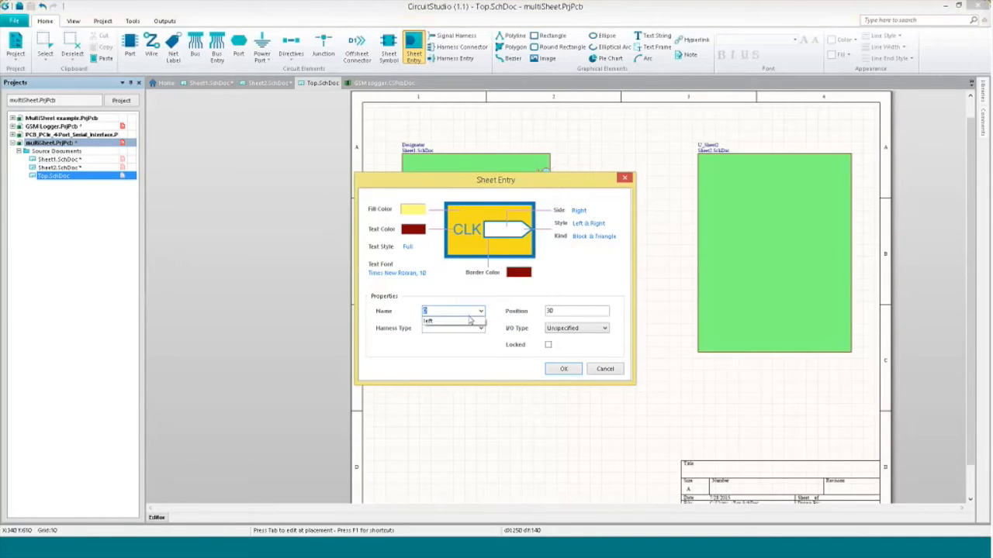
pyautogui.click(443, 323)
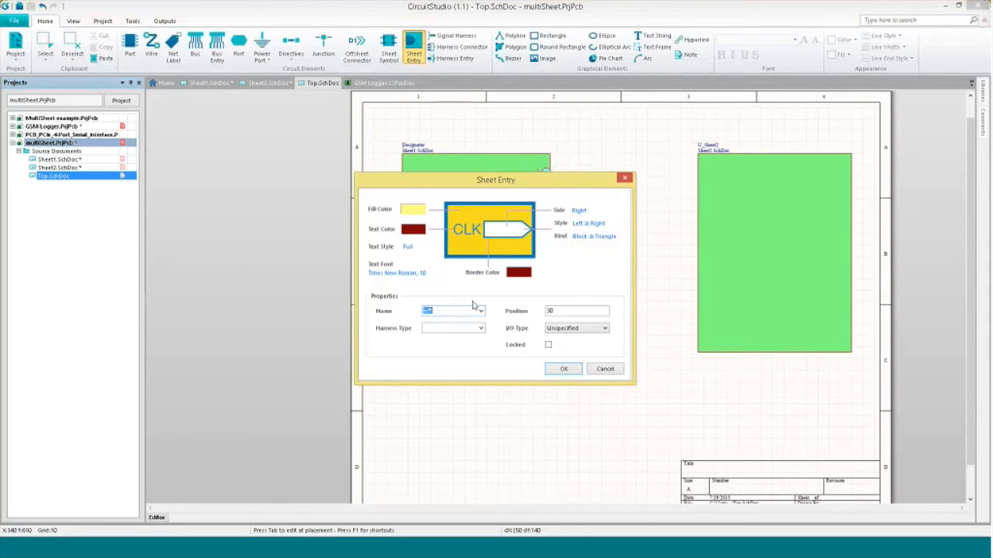
pyautogui.click(564, 369)
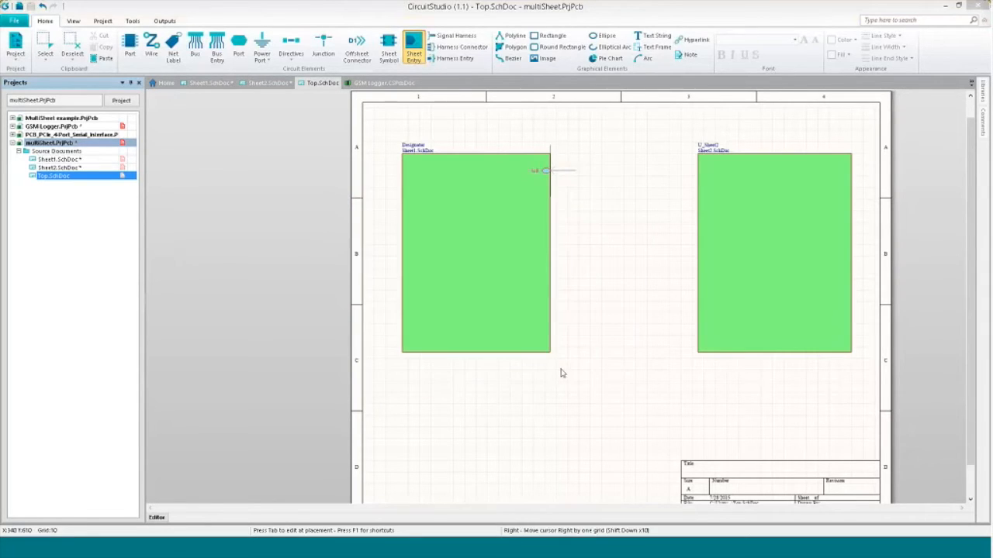
pyautogui.click(547, 183)
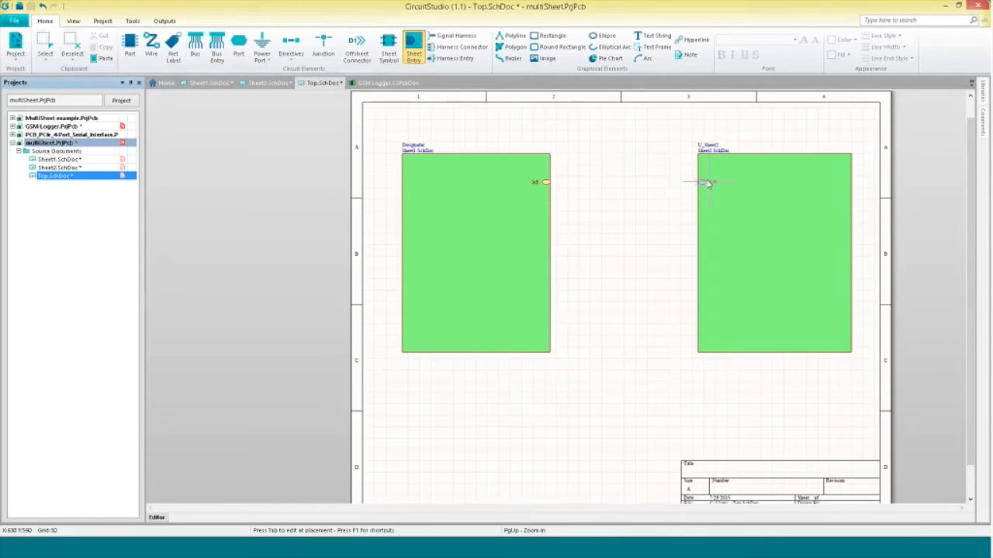
# Add a sheet entry named "right" on the left edge of the Sheet2 symbol.
pyautogui.press('Tab')
pyautogui.click(481, 310)
pyautogui.click(477, 320)
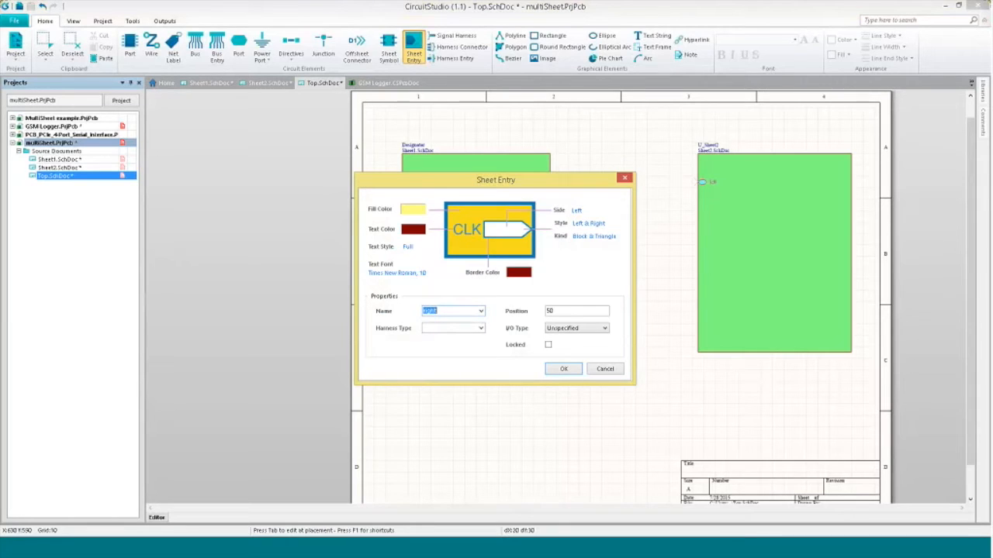
pyautogui.click(564, 369)
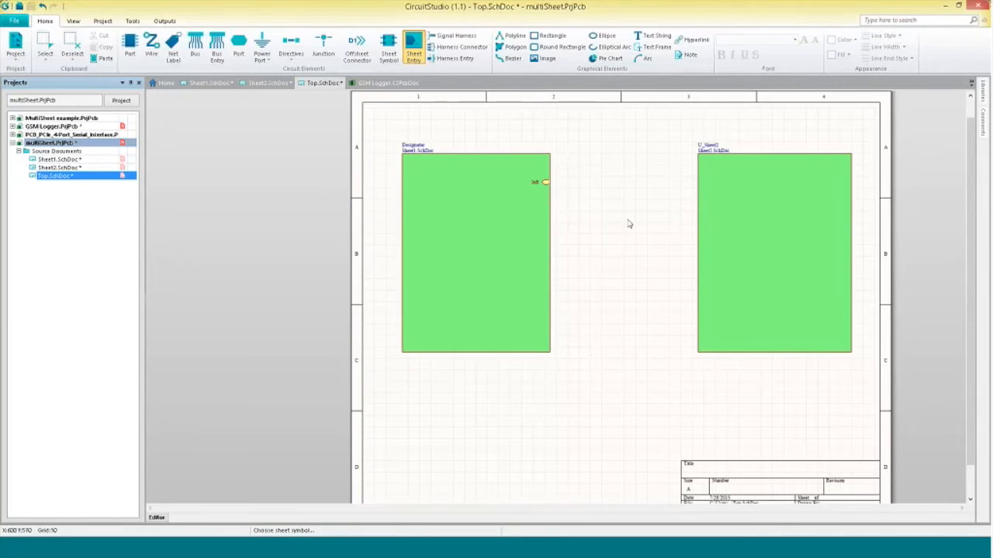
pyautogui.click(707, 164)
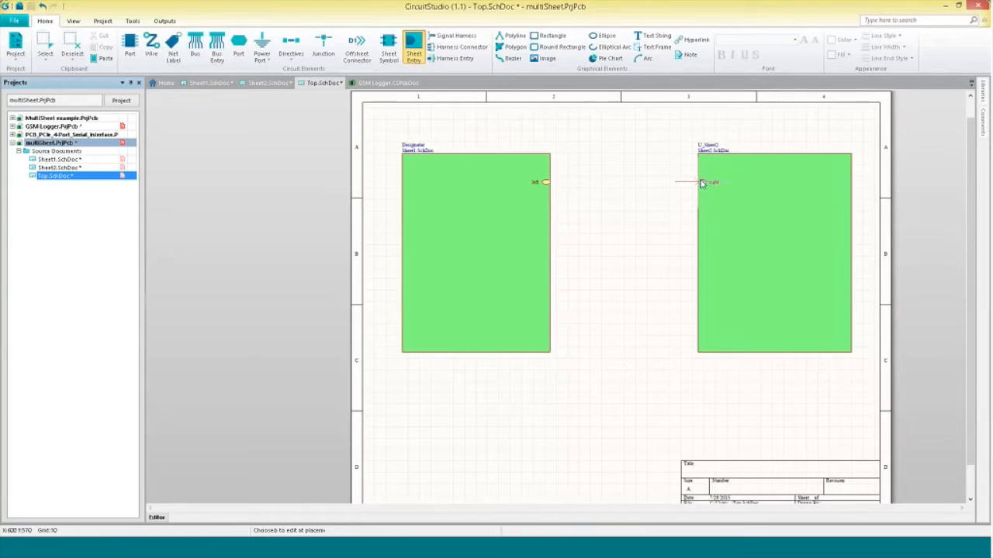
pyautogui.click(702, 183)
pyautogui.rightClick(660, 215)
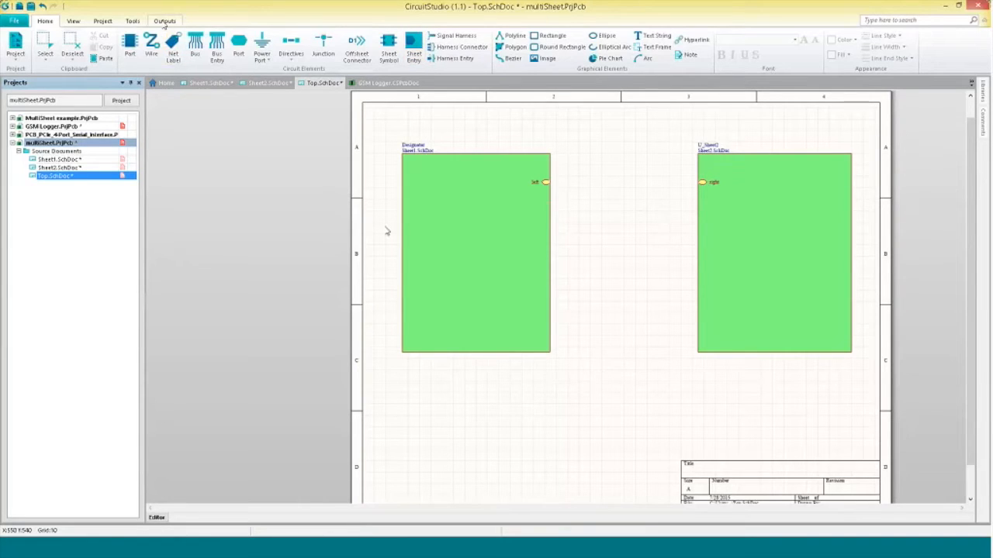
# Wire the "left" sheet entry to the "right" sheet entry on the Top sheet.
pyautogui.hotkey('ctrl', 'w')
pyautogui.click(546, 182)
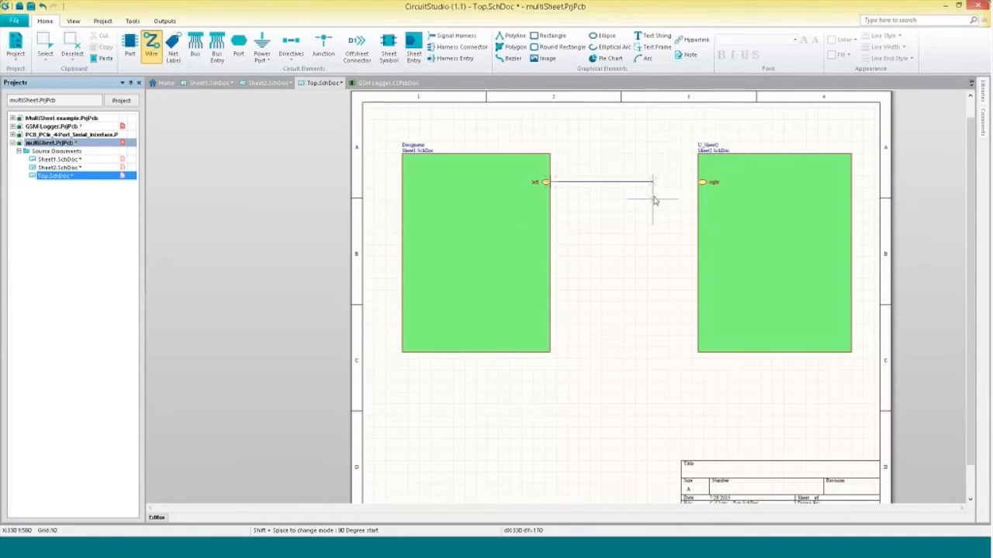
pyautogui.click(702, 182)
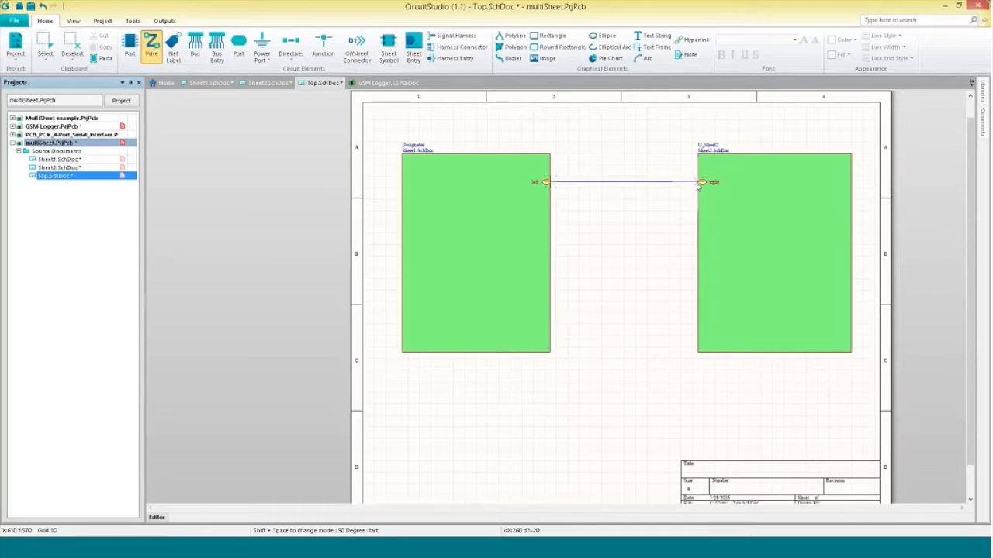
pyautogui.rightClick(631, 251)
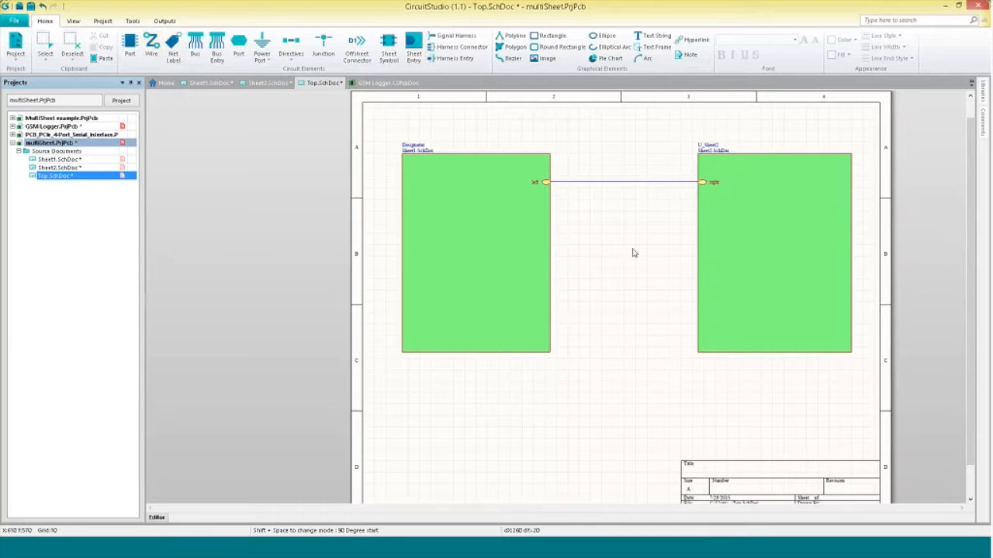
# Add a new PCB document to the multiSheet project.
pyautogui.rightClick(88, 143)
pyautogui.moveTo(210, 178)
pyautogui.click(250, 192)
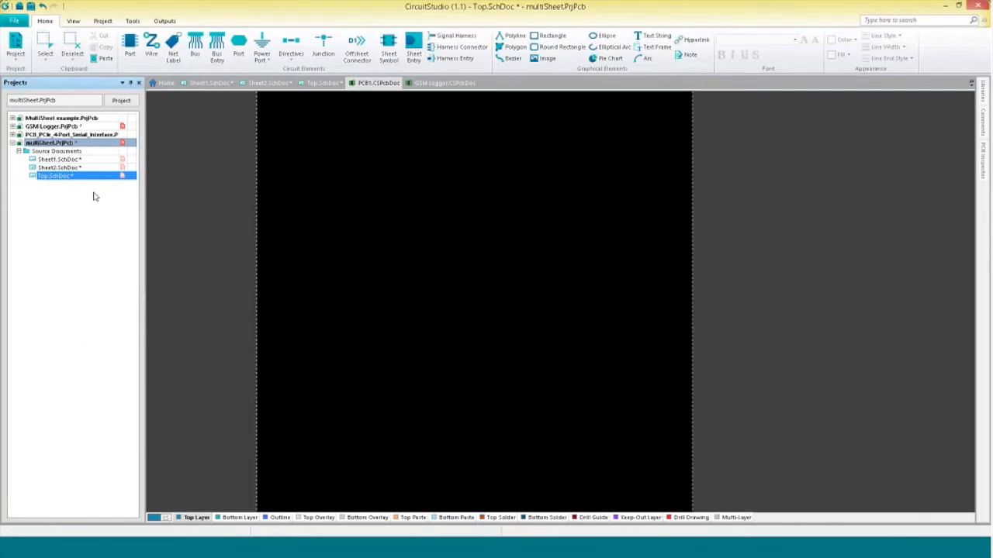
# Save the new PCB document as PCB1.CSPcbDoc.
pyautogui.rightClick(82, 187)
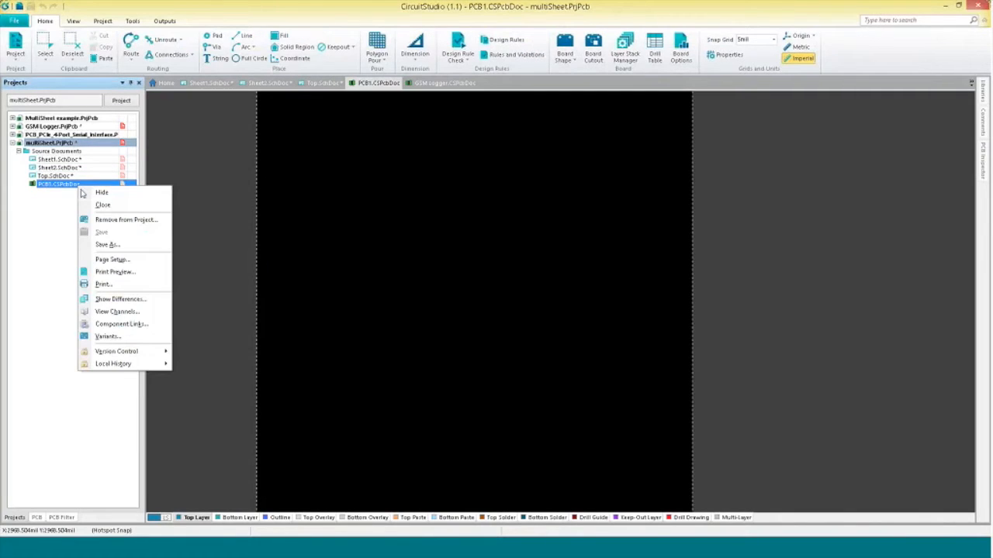
pyautogui.click(109, 244)
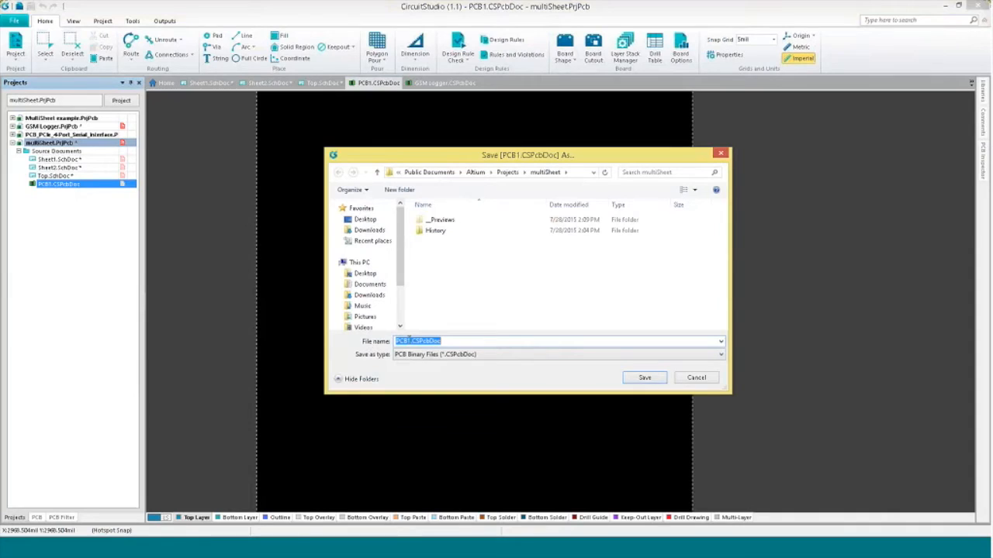
pyautogui.press('Return')
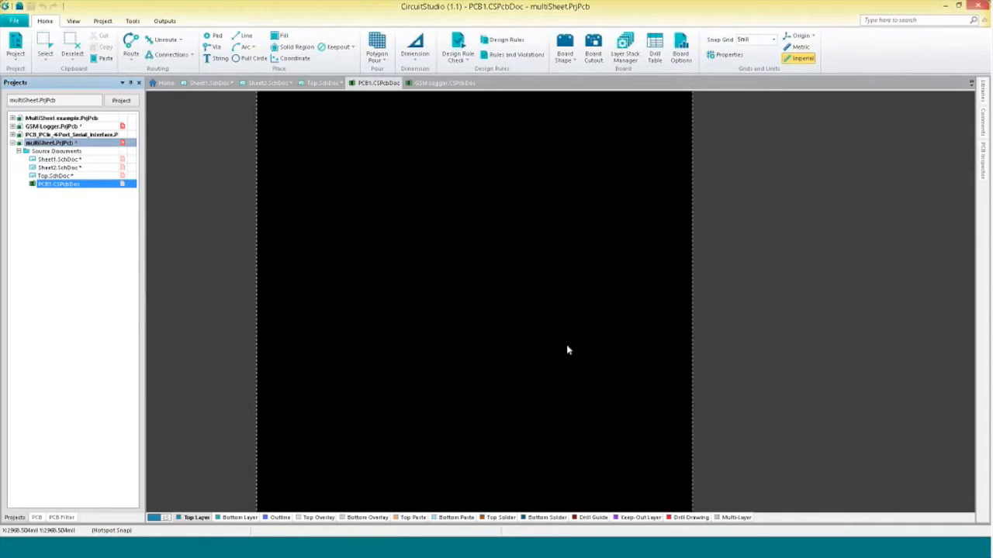
# Import the project's schematic changes into PCB1 and execute the Engineering Change Order.
pyautogui.click(11, 49)
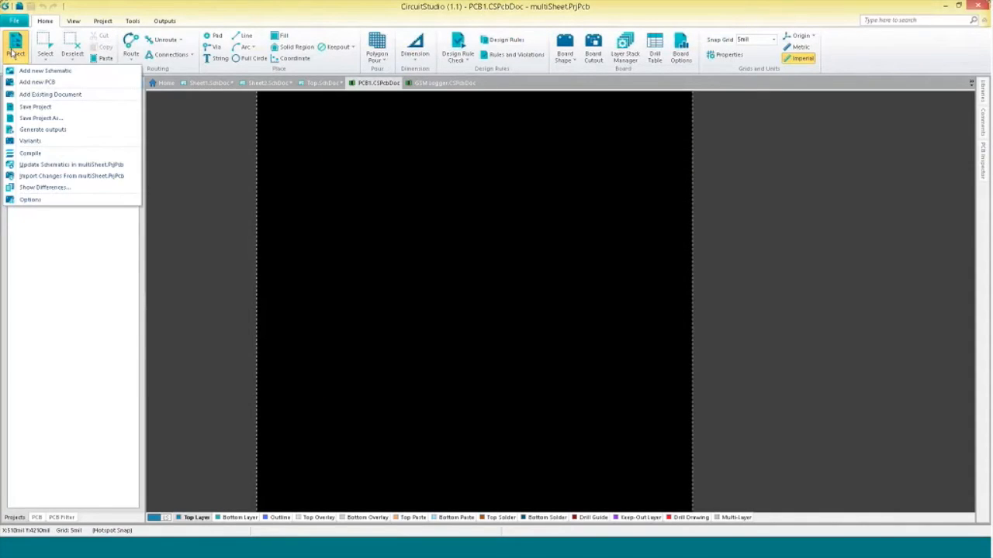
pyautogui.click(87, 177)
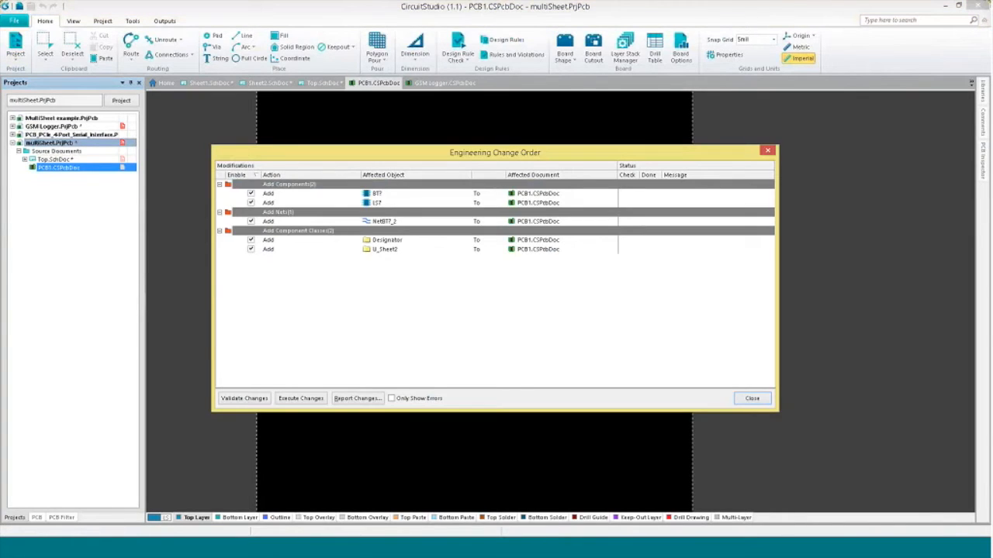
pyautogui.click(312, 398)
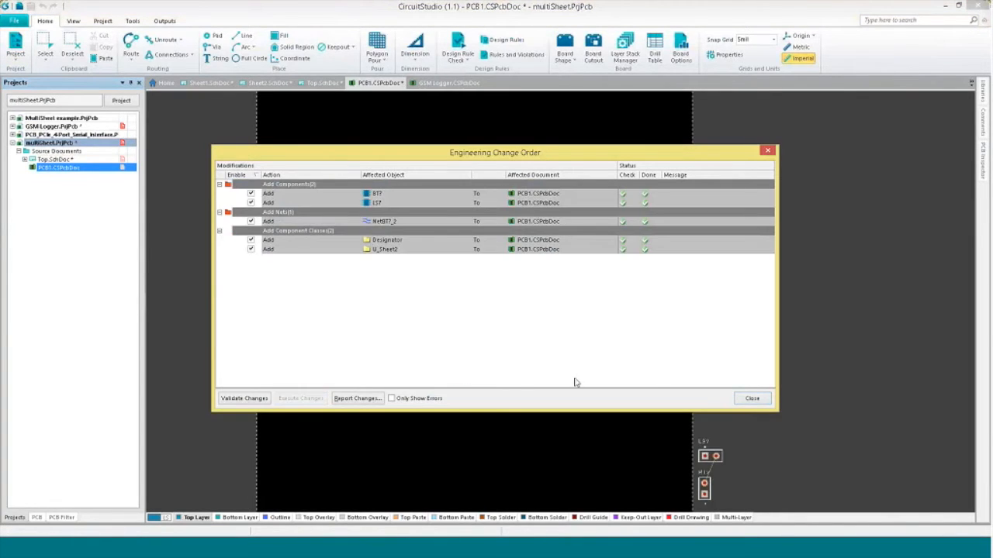
pyautogui.click(763, 401)
pyautogui.keyDown('ctrl'); pyautogui.scroll(5, 678, 337); pyautogui.keyUp('ctrl')
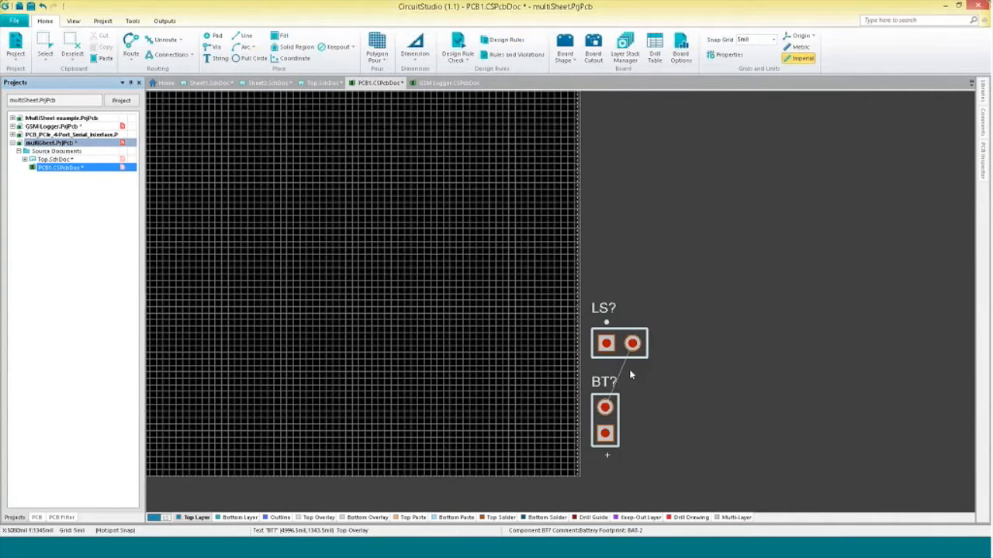
# Add a new schematic document, Sheet3.SchDoc, to the multiSheet project.
pyautogui.click(46, 159)
pyautogui.click(26, 160)
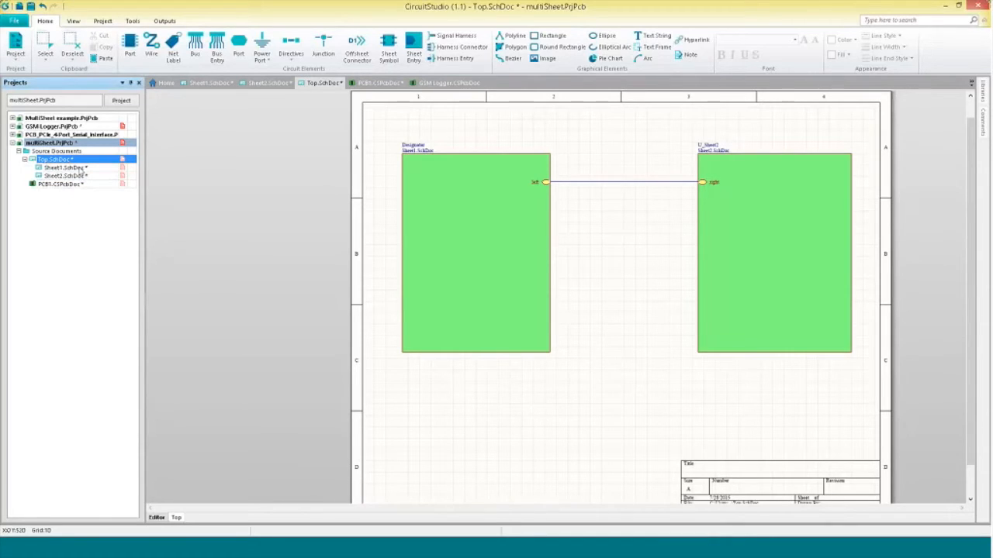
pyautogui.rightClick(74, 160)
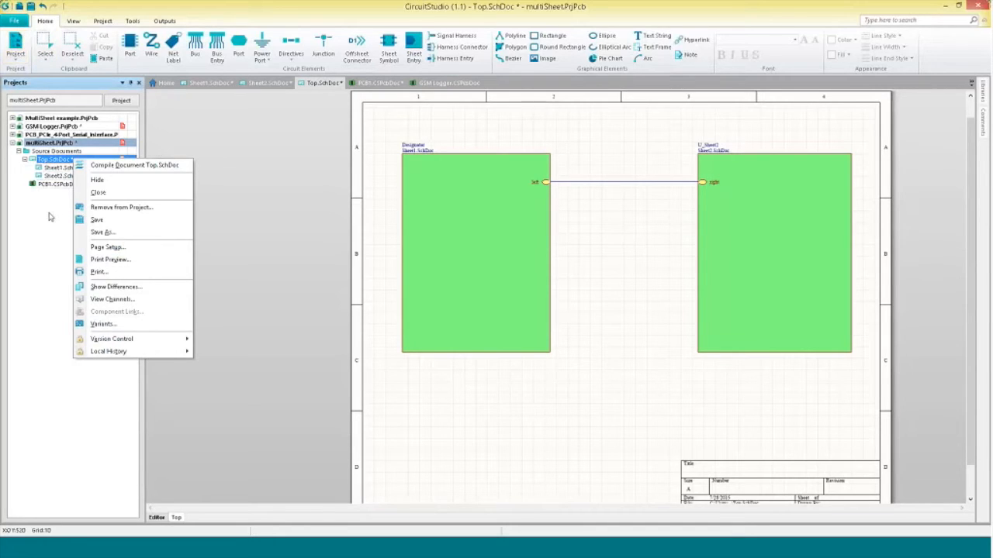
pyautogui.click(15, 21)
pyautogui.click(107, 6)
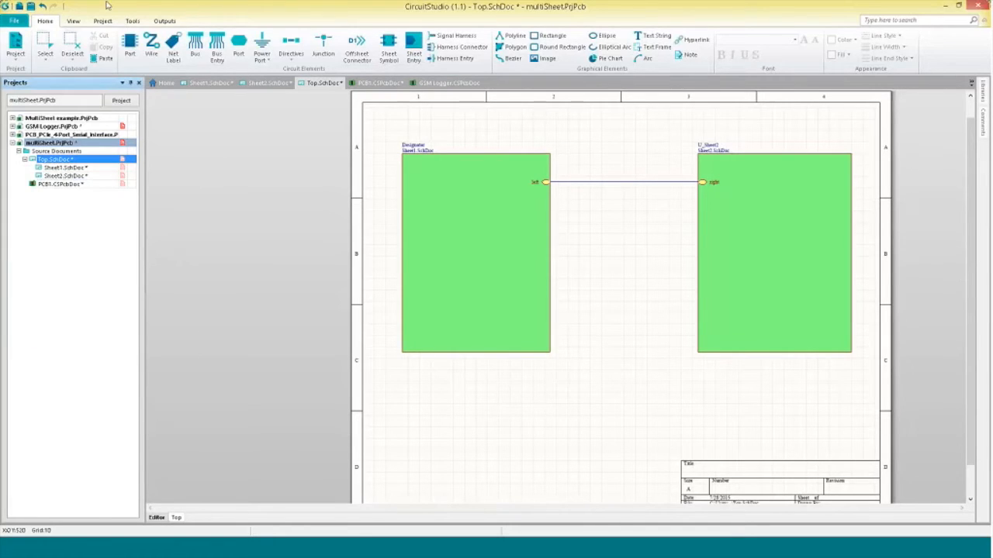
pyautogui.rightClick(70, 143)
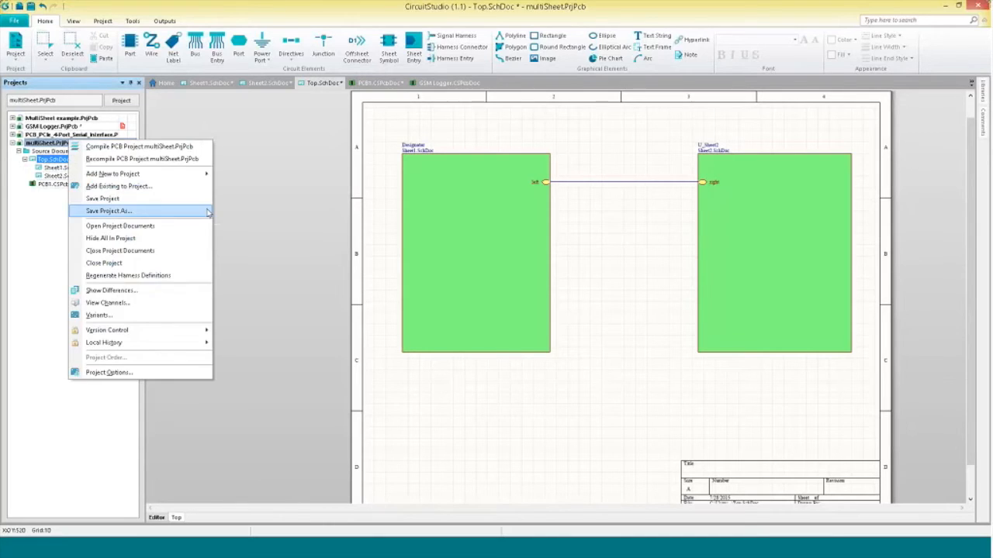
pyautogui.moveTo(204, 174)
pyautogui.click(232, 178)
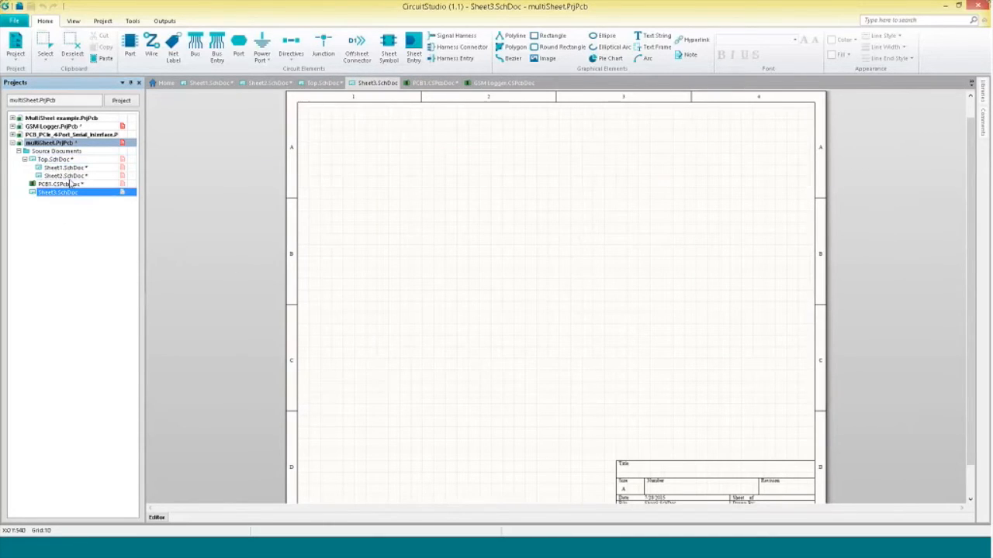
# Place a sheet symbol on Sheet1 that references Sheet3.SchDoc.
pyautogui.click(65, 168)
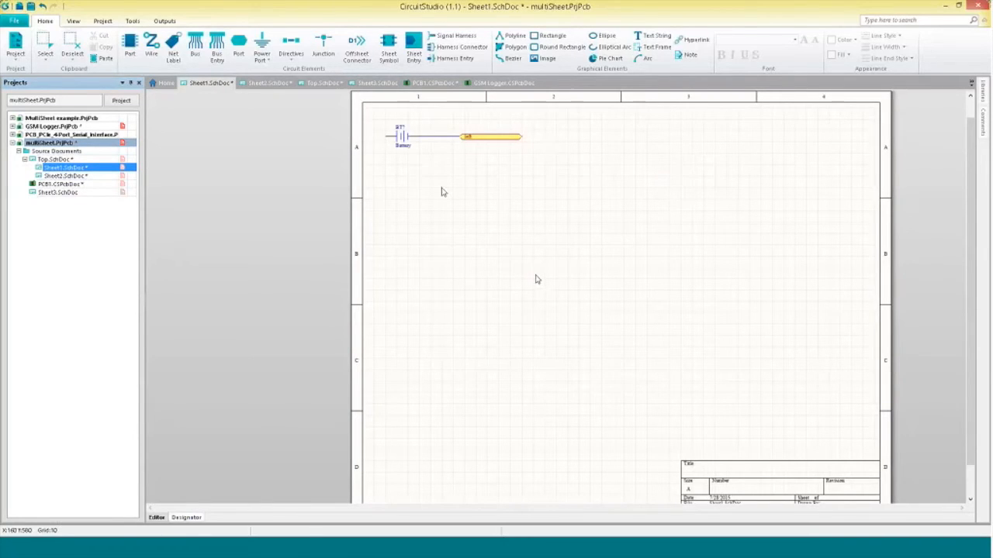
pyautogui.click(388, 47)
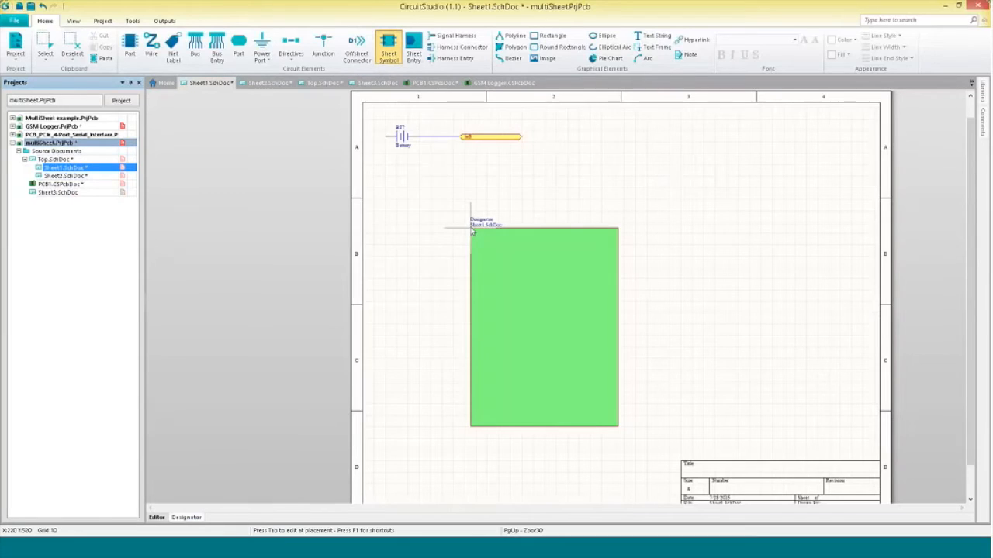
pyautogui.press('Tab')
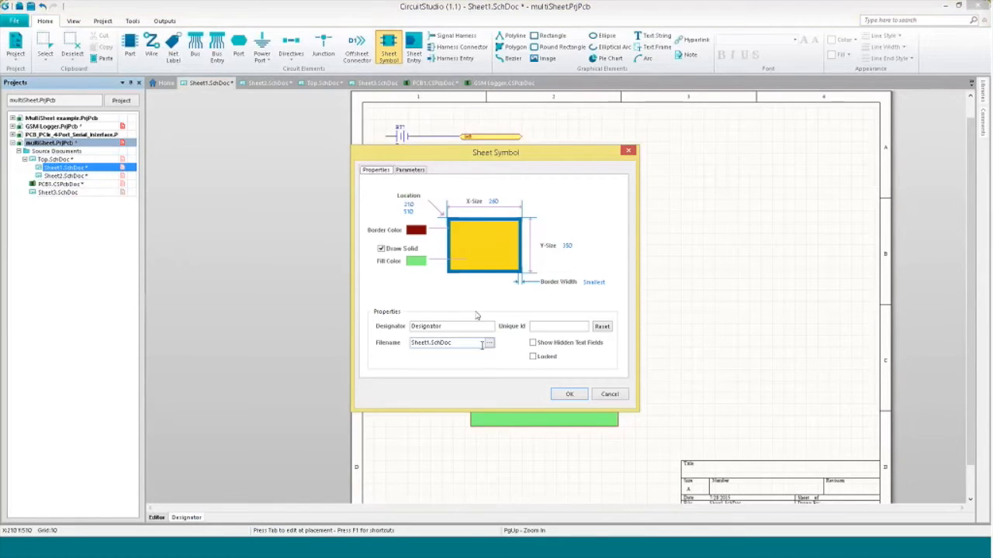
pyautogui.click(488, 342)
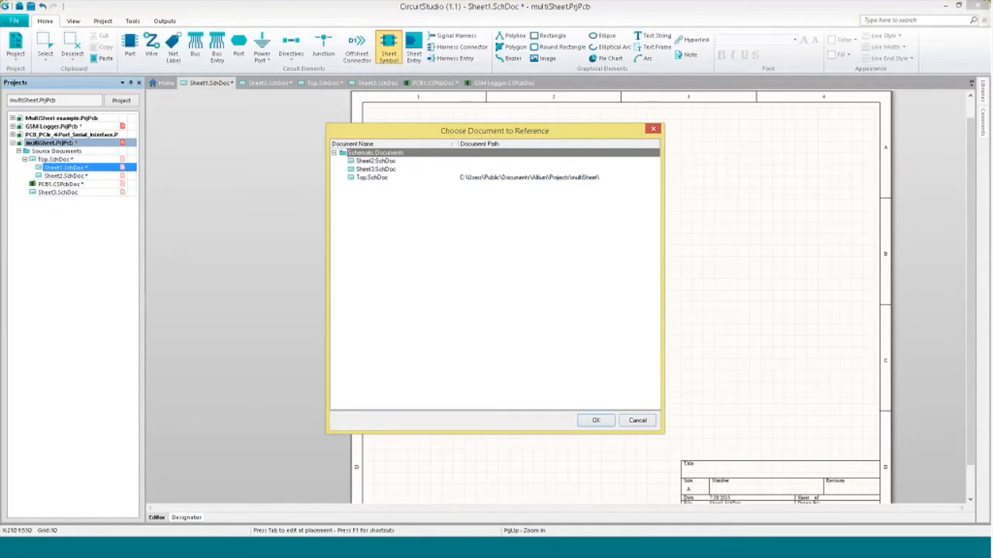
pyautogui.click(588, 421)
pyautogui.click(581, 398)
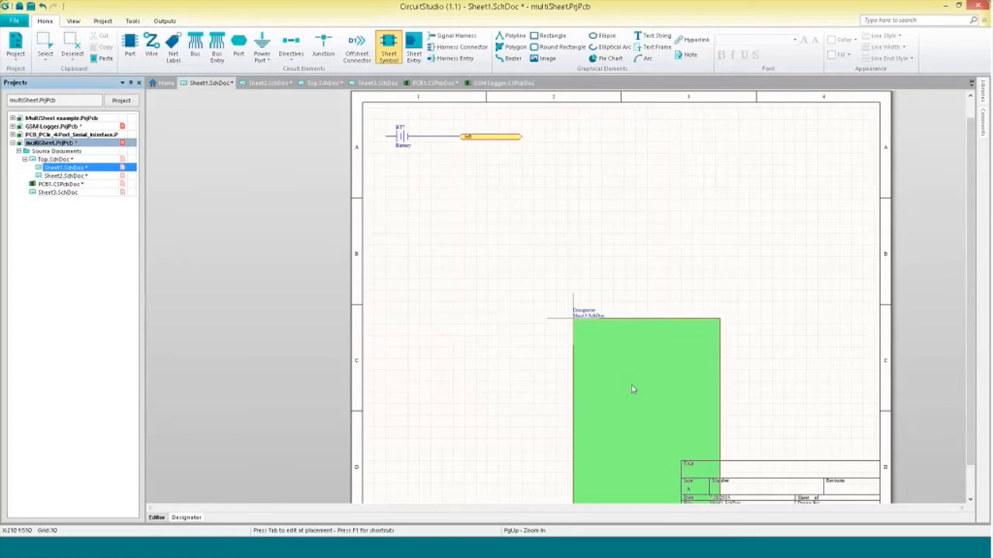
pyautogui.click(420, 211)
pyautogui.click(581, 351)
pyautogui.press('Escape')
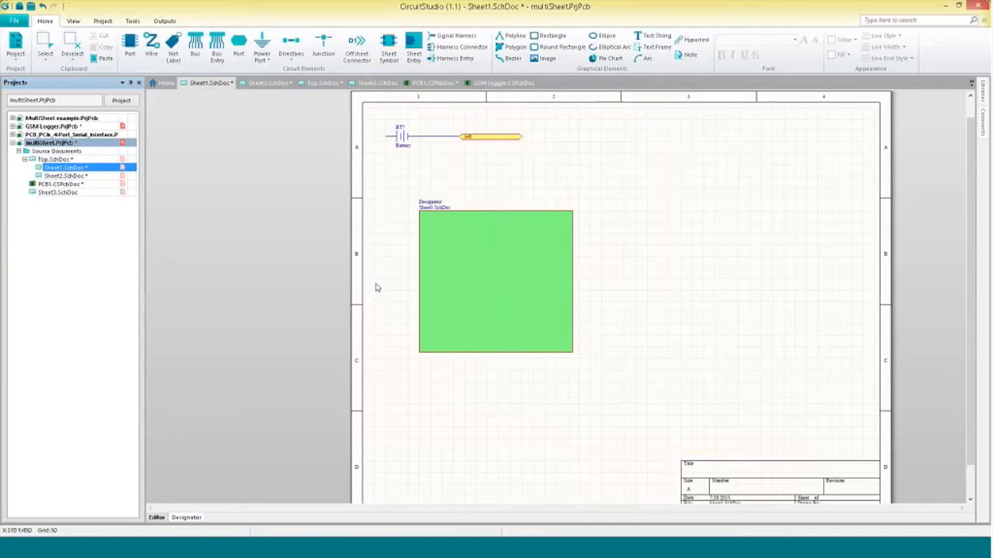
# Compile the project and navigate the sheet hierarchy from the sheet symbols and entries to their child sheets.
pyautogui.rightClick(68, 145)
pyautogui.click(70, 149)
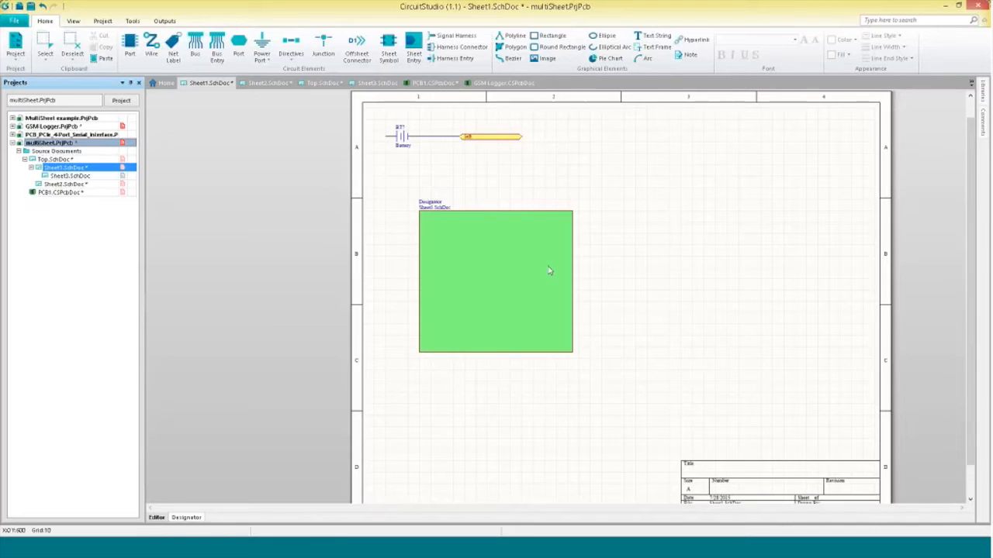
pyautogui.keyDown('ctrl'); pyautogui.doubleClick(518, 279); pyautogui.keyUp('ctrl')
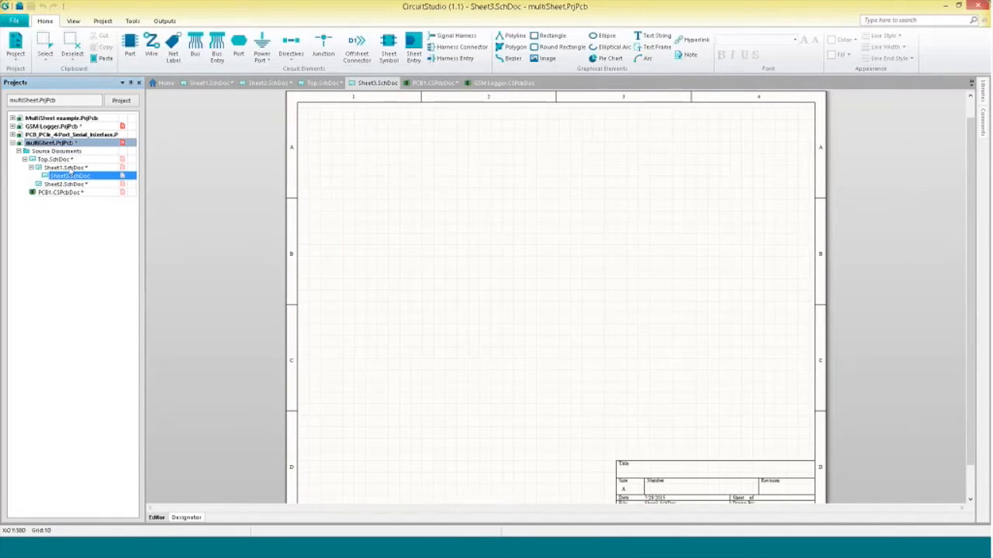
pyautogui.click(58, 160)
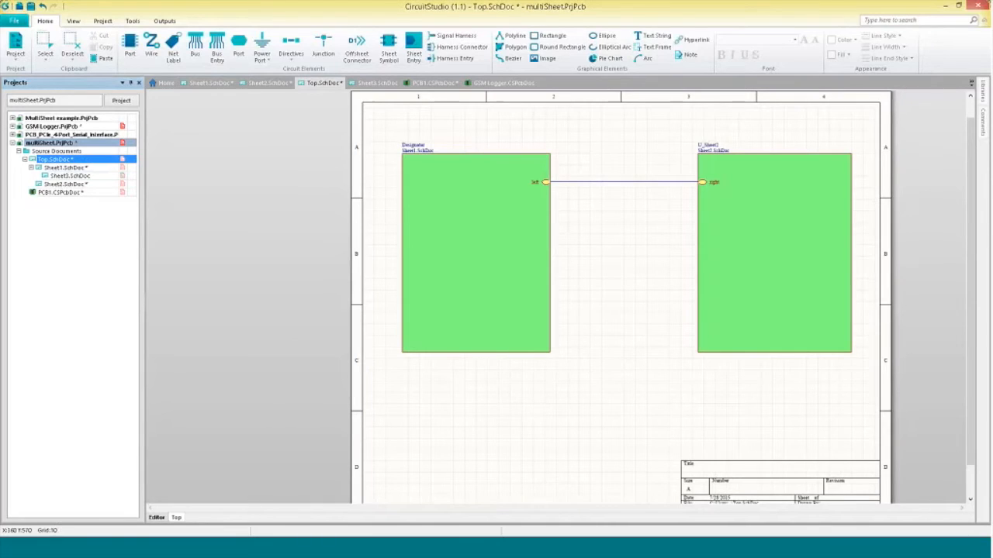
pyautogui.keyDown('ctrl'); pyautogui.doubleClick(547, 182); pyautogui.keyUp('ctrl')
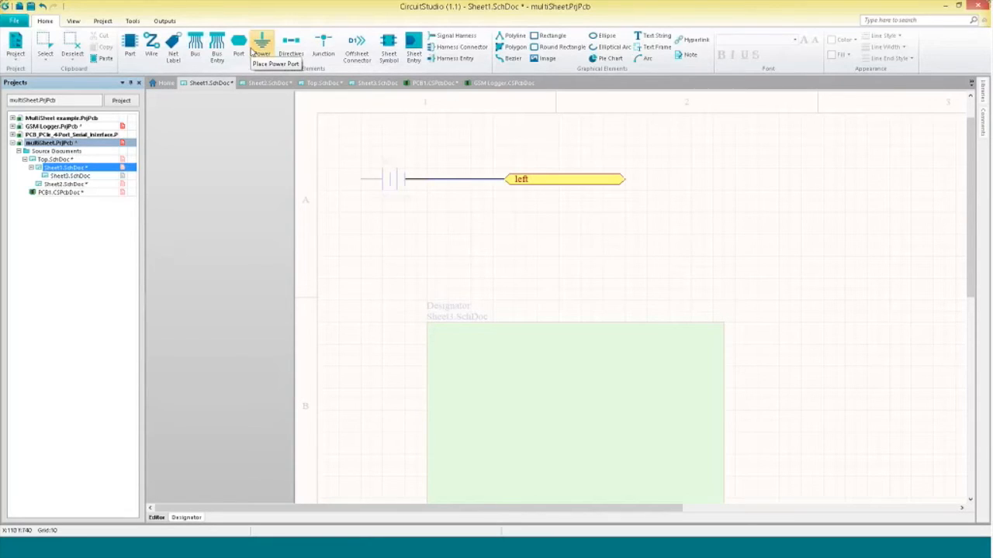
# Add a new schematic library document to the project.
pyautogui.click(14, 21)
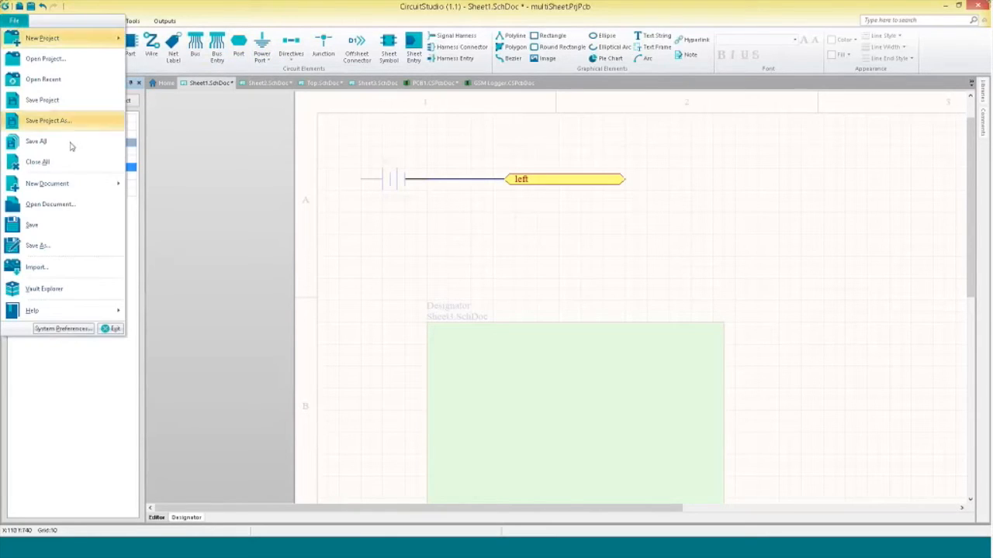
pyautogui.moveTo(80, 184)
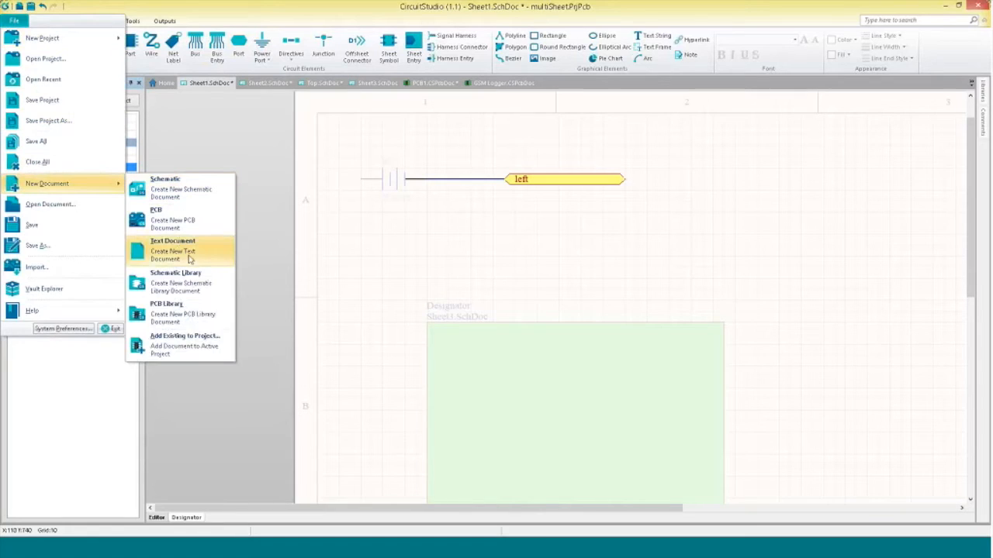
pyautogui.click(198, 281)
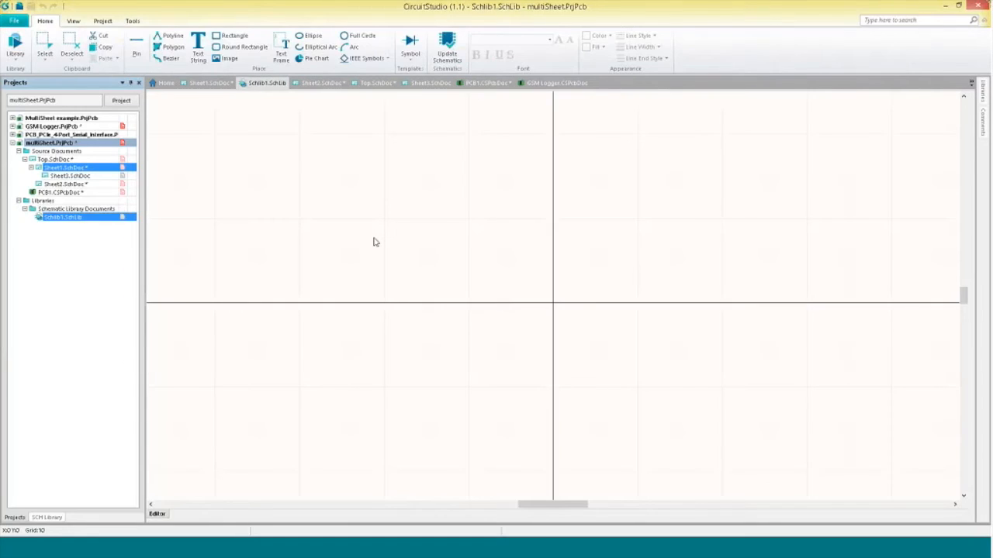
pyautogui.click(143, 43)
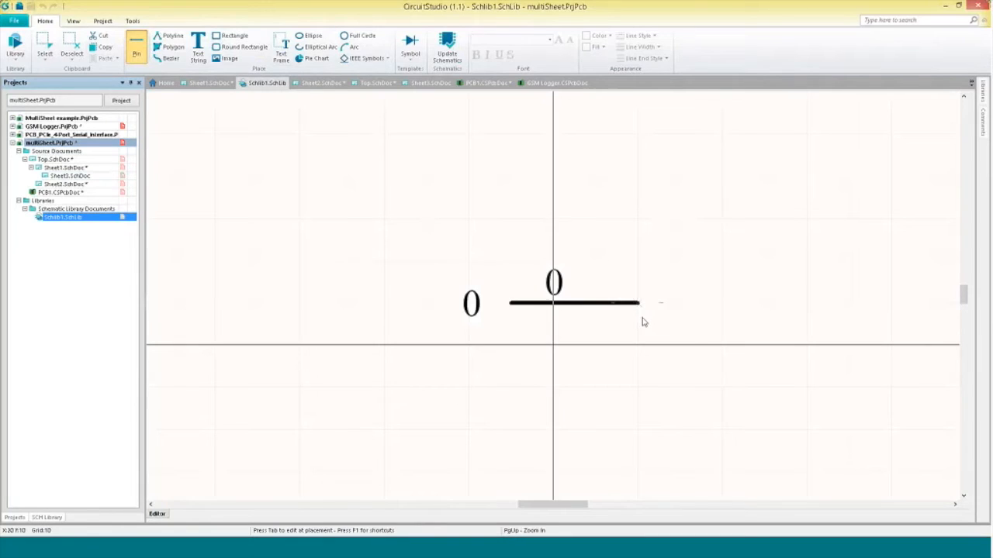
pyautogui.press('Tab')
pyautogui.click(370, 185)
pyautogui.click(421, 184)
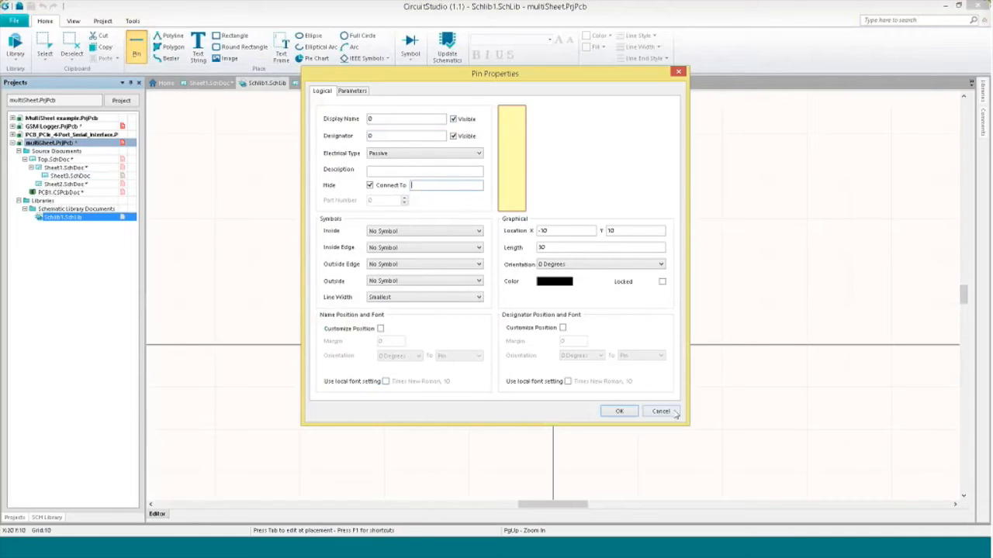
pyautogui.press('Return')
pyautogui.press('Escape')
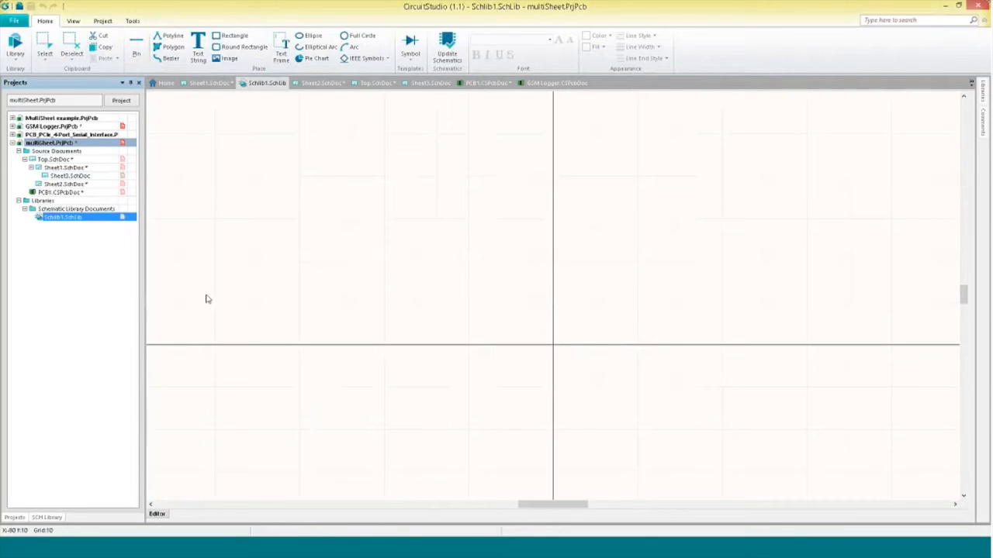
# Open the MultiSheet example project's Top sheet and examine its port, bus and harness connections between sheet symbols.
pyautogui.click(12, 118)
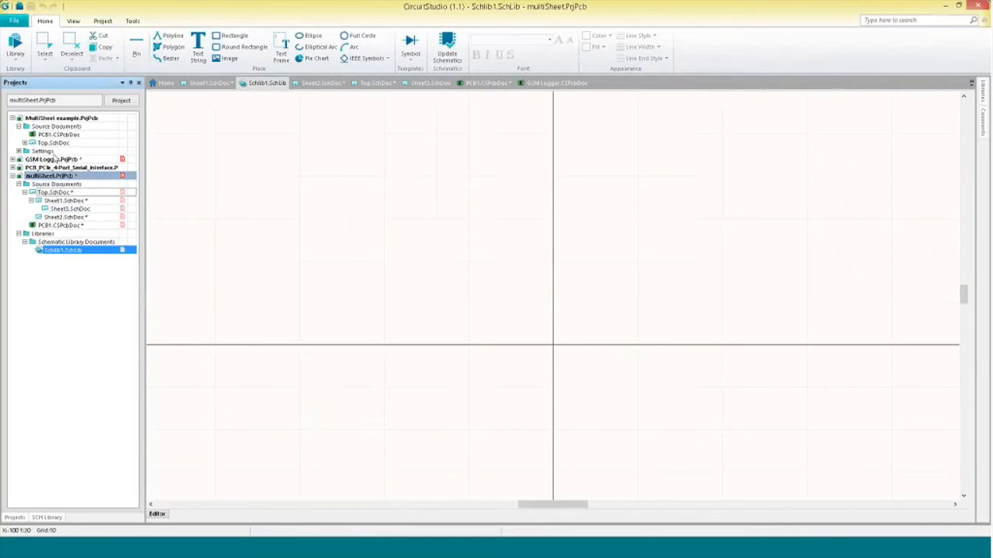
pyautogui.click(25, 143)
pyautogui.doubleClick(53, 143)
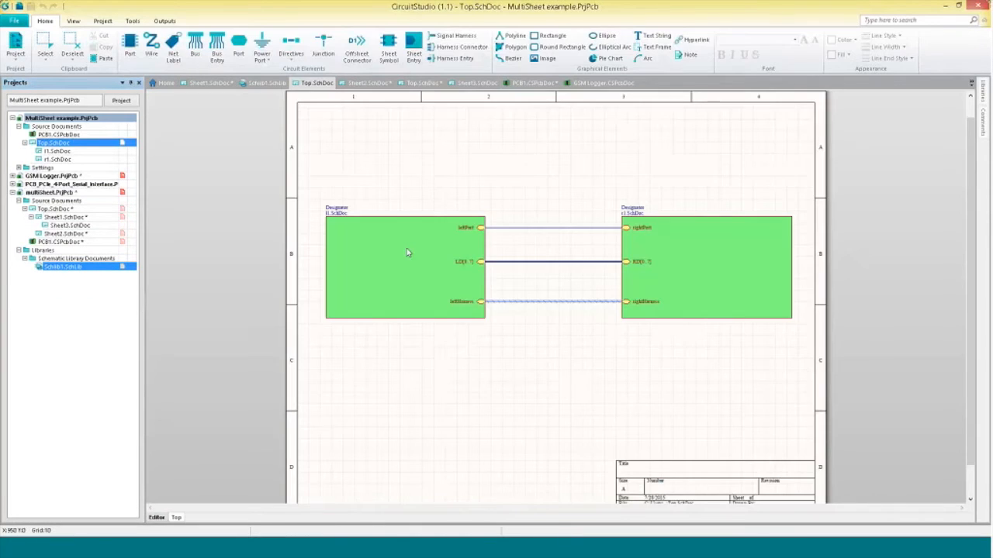
pyautogui.keyDown('ctrl'); pyautogui.scroll(2, 512, 291); pyautogui.keyUp('ctrl')
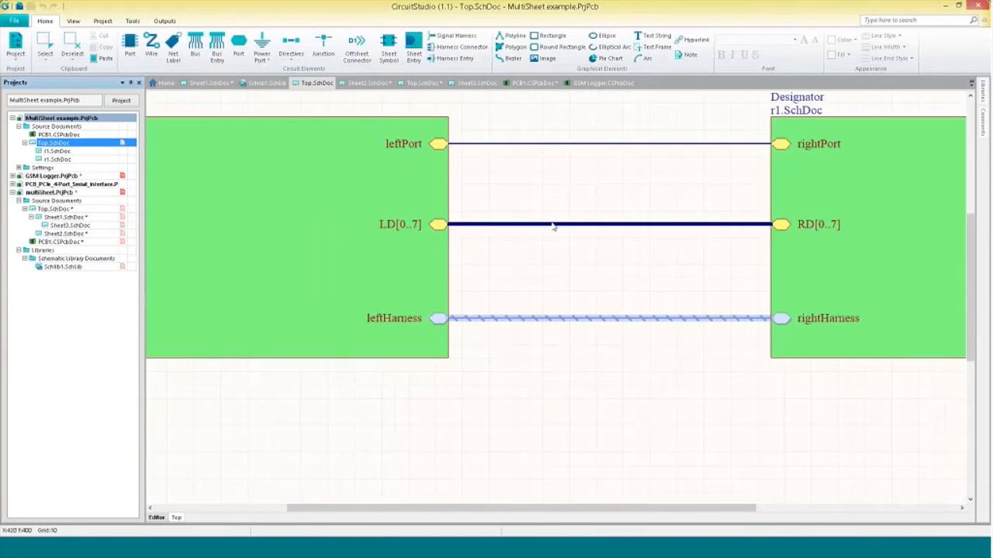
pyautogui.moveTo(620, 283); pyautogui.dragTo(592, 297, button='right')
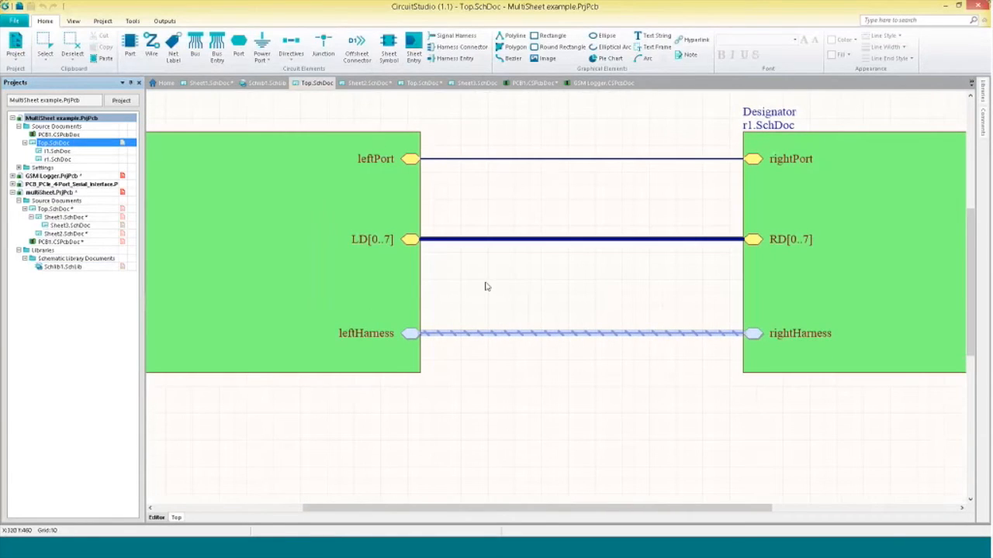
# Examine the example project's l1 and r1 child sheets and return to its Top sheet.
pyautogui.click(77, 151)
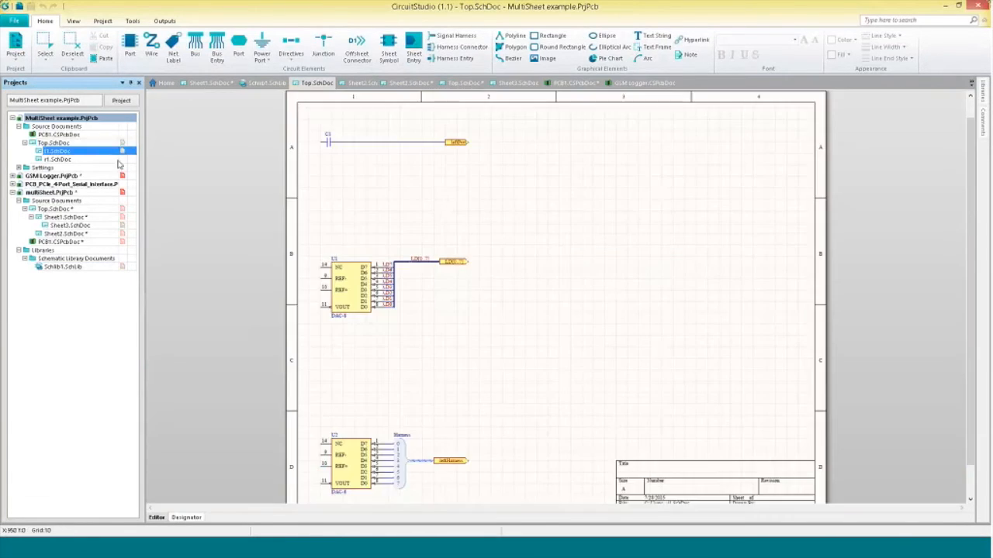
pyautogui.keyDown('ctrl'); pyautogui.scroll(5, 399, 288); pyautogui.keyUp('ctrl')
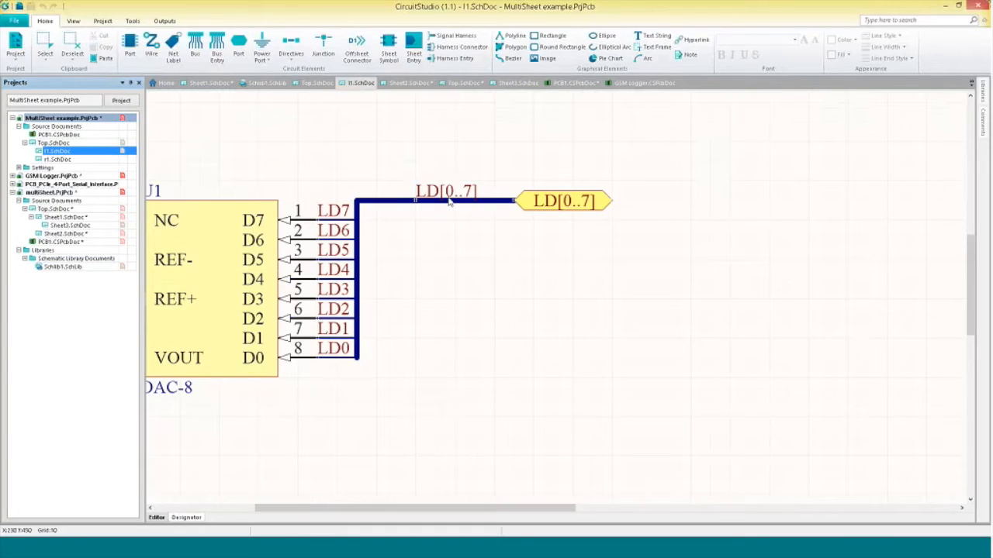
pyautogui.keyDown('ctrl'); pyautogui.scroll(-2, 454, 240); pyautogui.keyUp('ctrl')
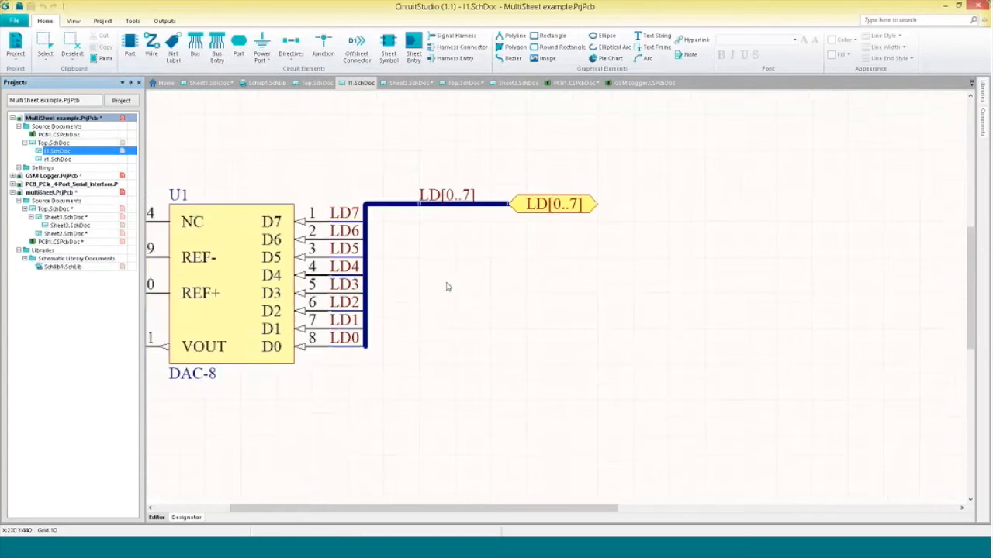
pyautogui.scroll(-4, 447, 284)
pyautogui.scroll(-3, 452, 229)
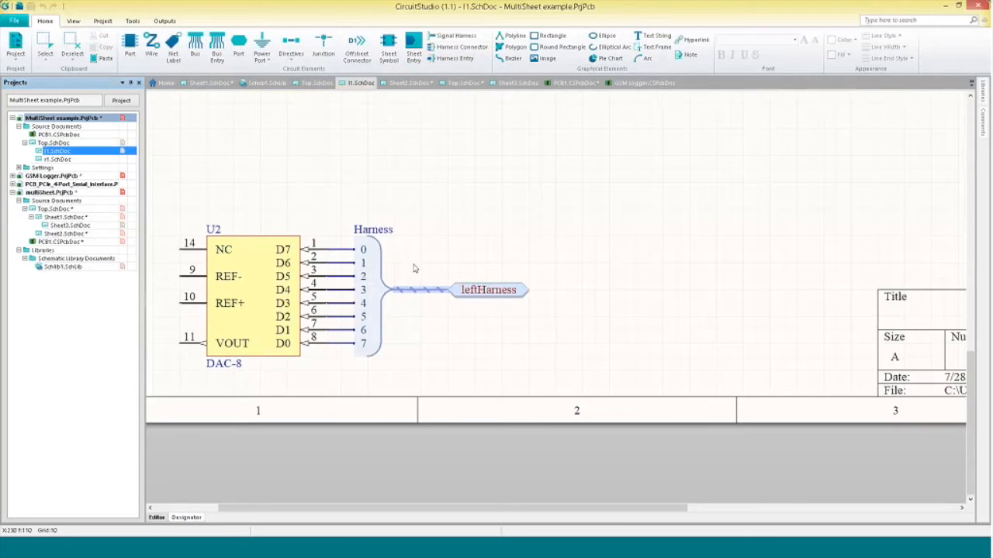
pyautogui.doubleClick(85, 160)
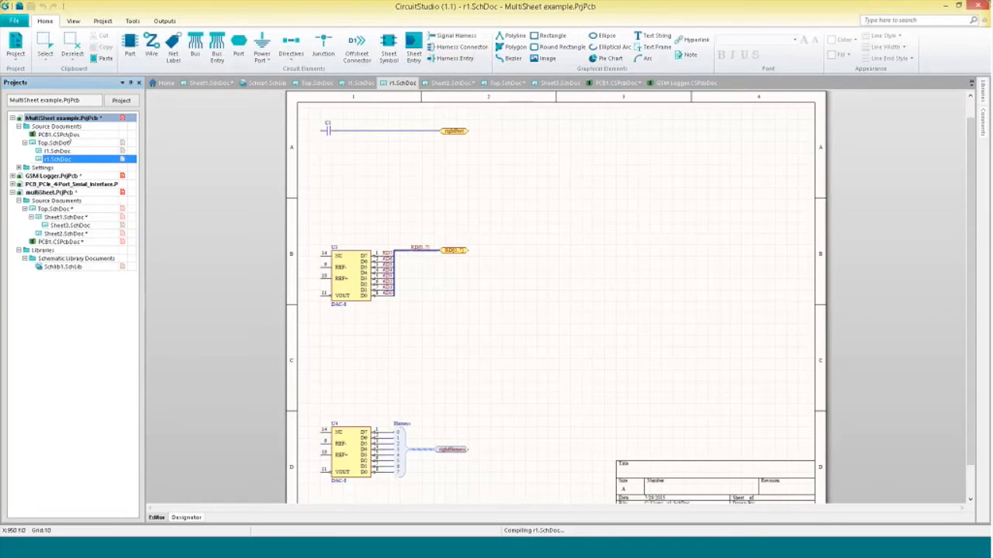
pyautogui.doubleClick(68, 144)
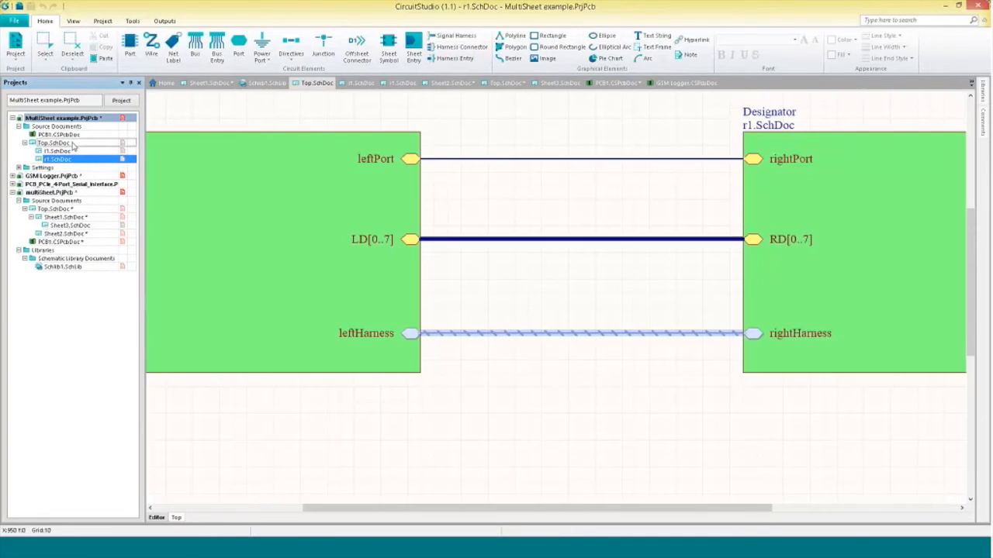
# Switch to the multiSheet project's Sheet1 schematic and turn on the SCH Inspector.
pyautogui.moveTo(657, 337); pyautogui.dragTo(612, 358, button='right')
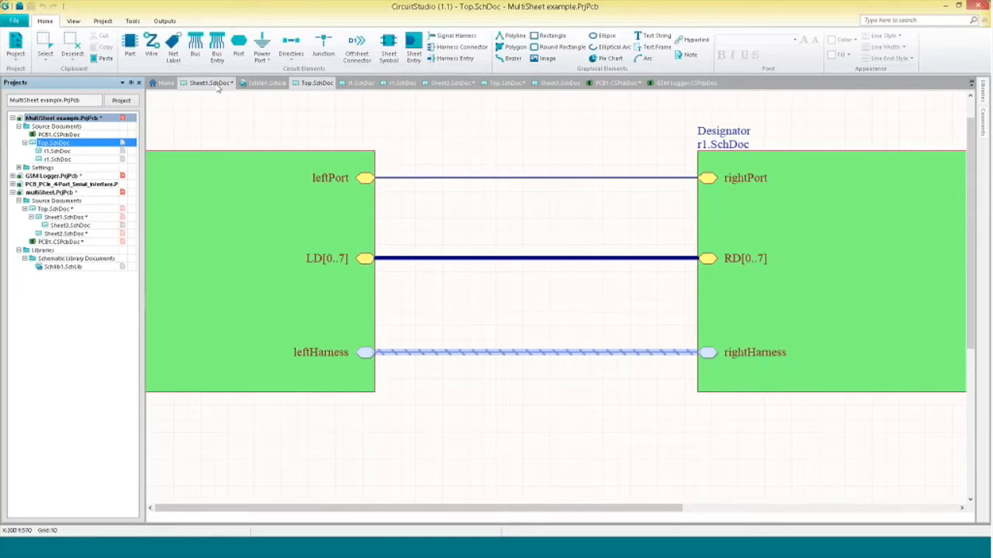
pyautogui.click(220, 87)
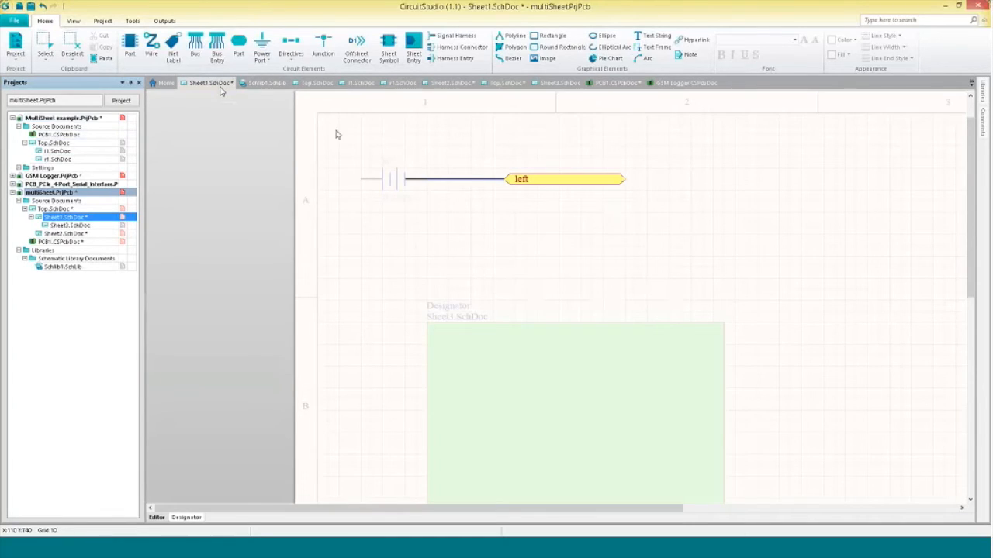
pyautogui.click(73, 21)
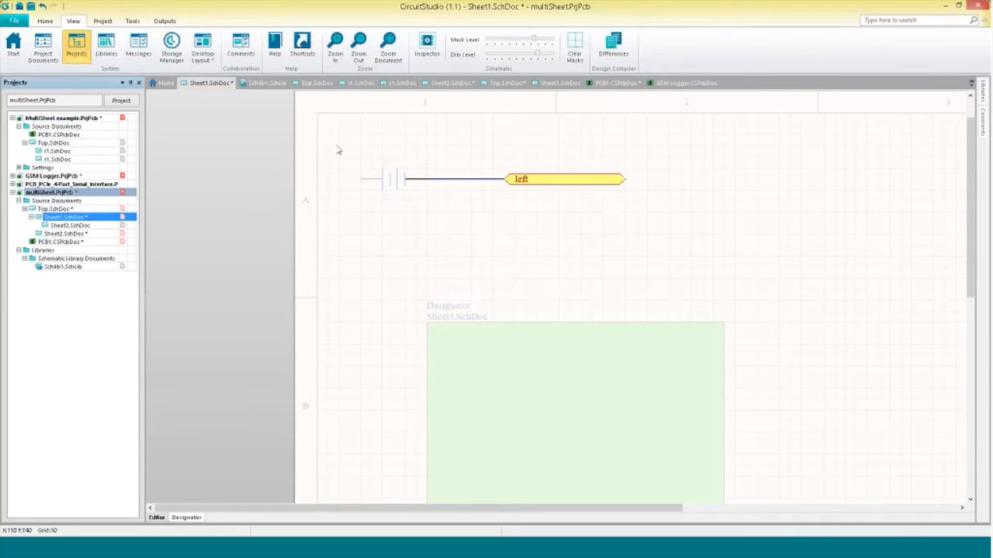
pyautogui.click(426, 53)
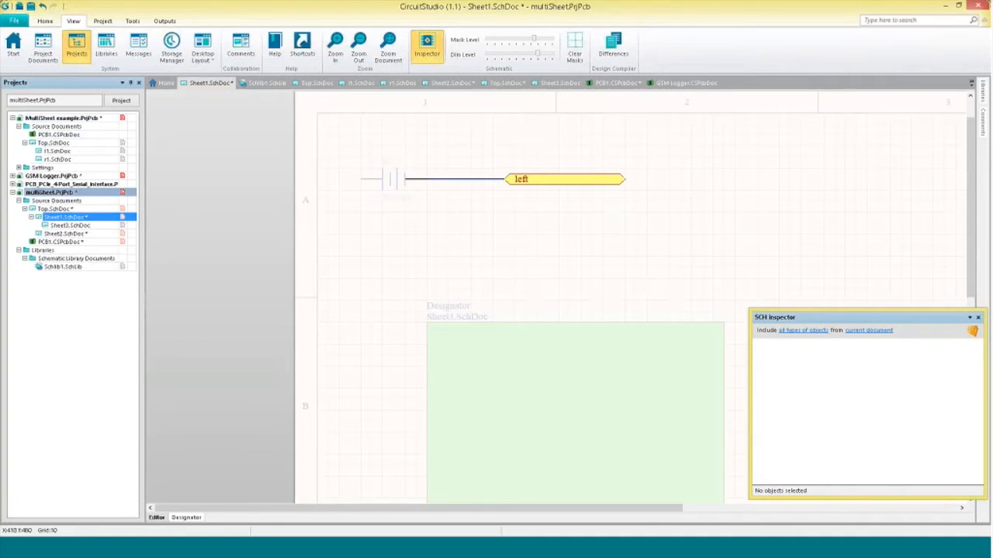
# Dock the SCH Inspector panel along the window's right edge and resize it.
pyautogui.moveTo(770, 316); pyautogui.dragTo(730, 247)
pyautogui.moveTo(809, 249); pyautogui.dragTo(985, 173)
pyautogui.moveTo(985, 169)
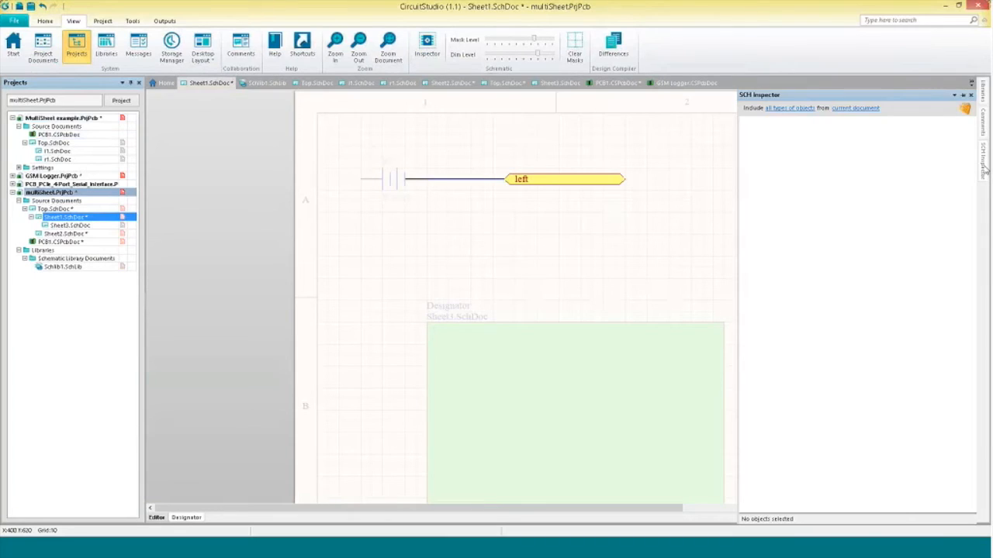
pyautogui.click(963, 96)
pyautogui.moveTo(845, 200); pyautogui.dragTo(773, 201)
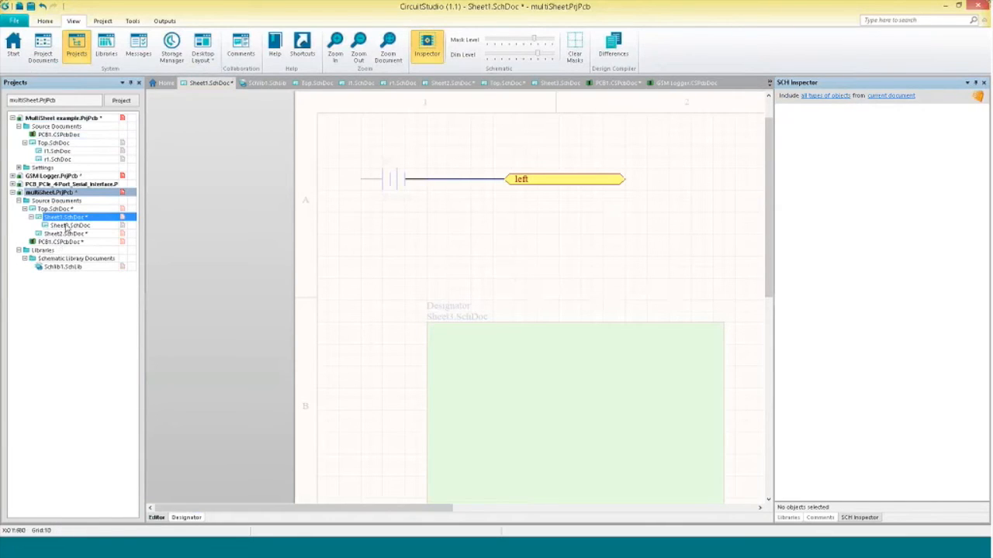
# Open the GSM Logger PCB, fit the whole board, and inspect a mounting hole and capacitor C8 in the PCB Inspector.
pyautogui.click(683, 83)
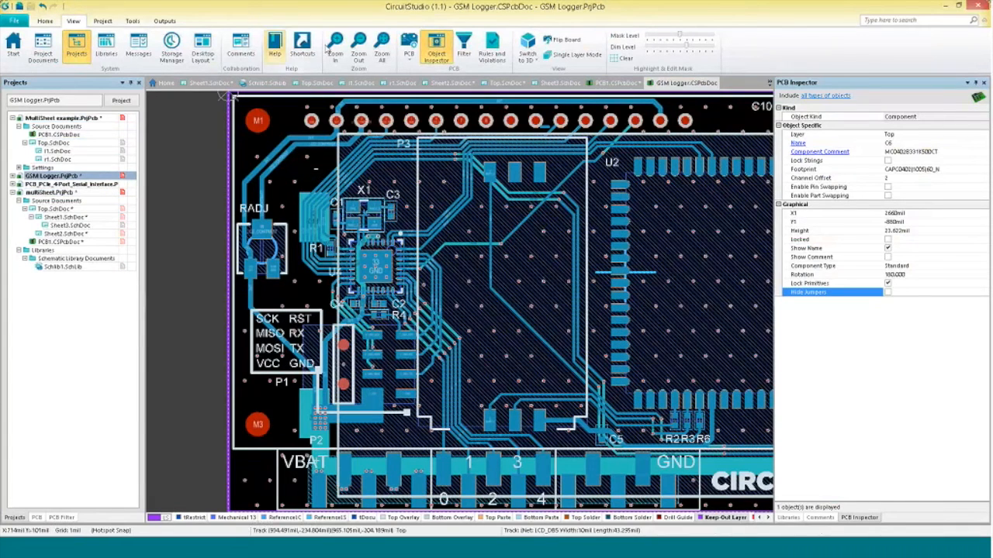
pyautogui.click(381, 51)
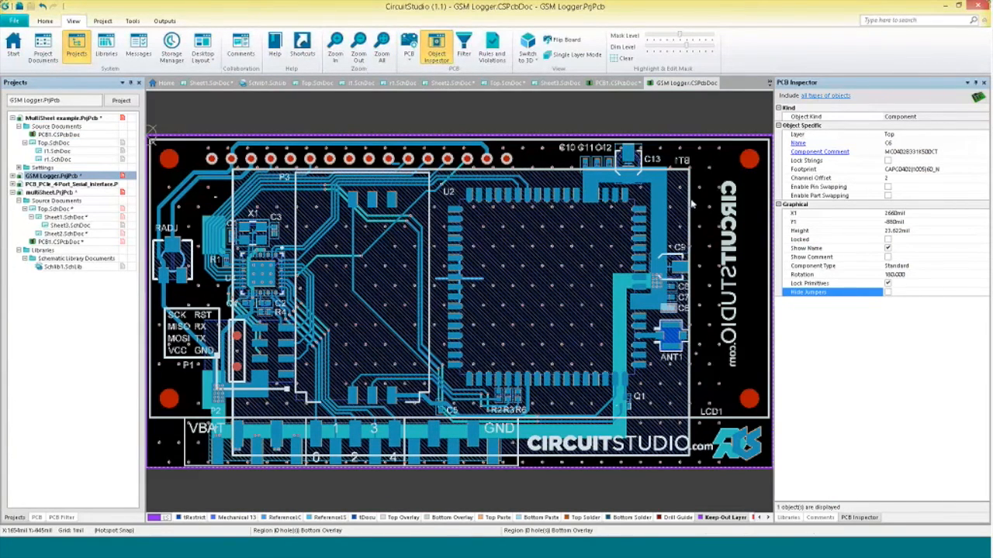
pyautogui.click(175, 157)
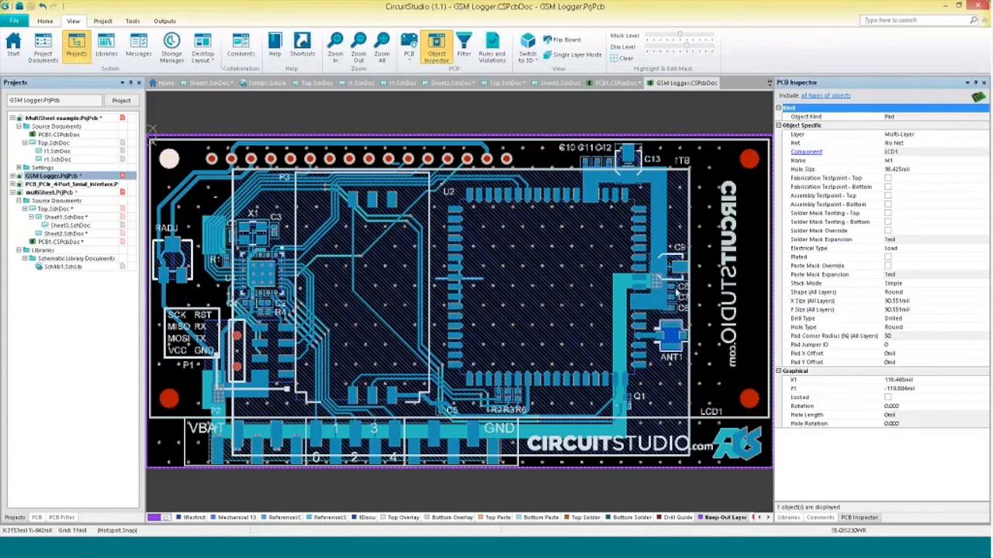
pyautogui.click(677, 293)
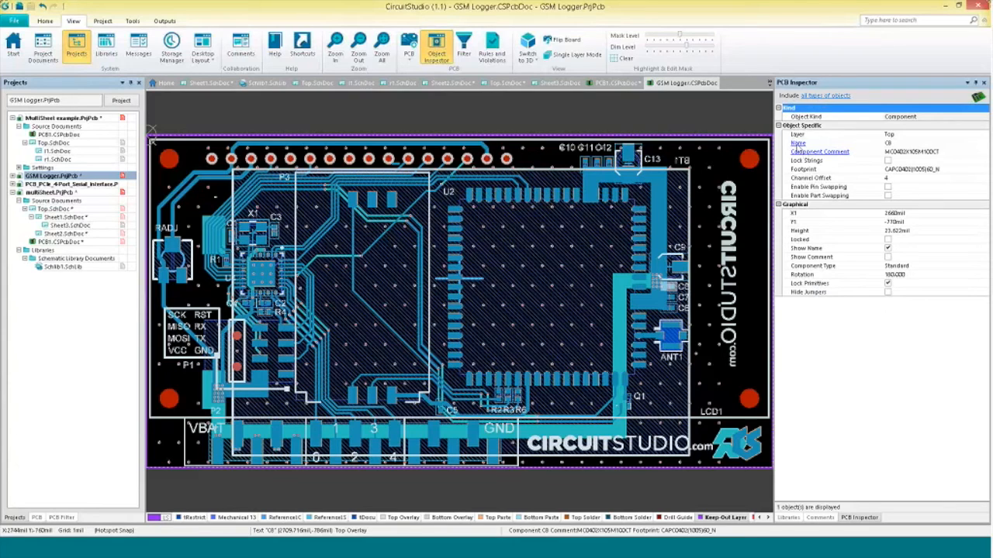
pyautogui.click(798, 145)
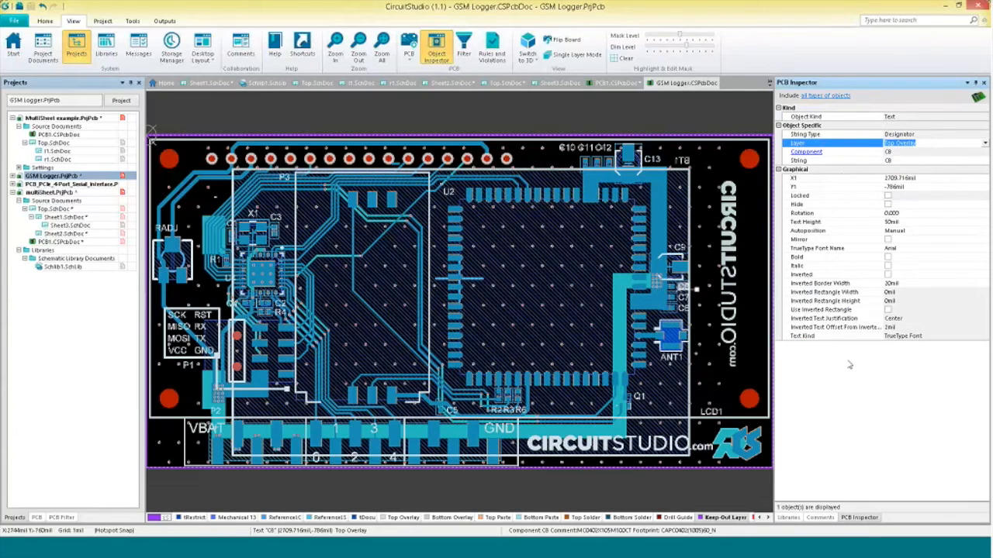
pyautogui.click(810, 153)
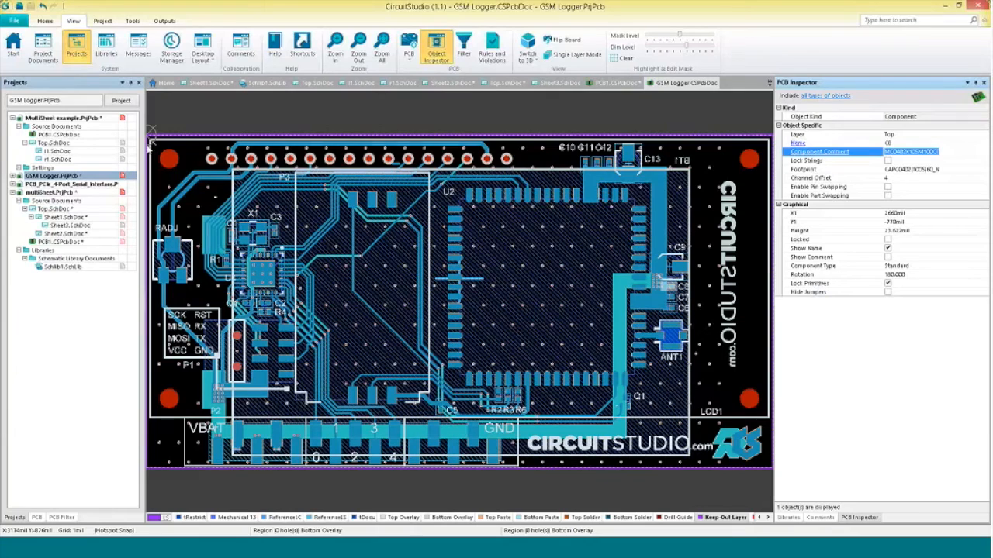
# Set the top-left mounting hole's hole size to 150 mil.
pyautogui.click(169, 160)
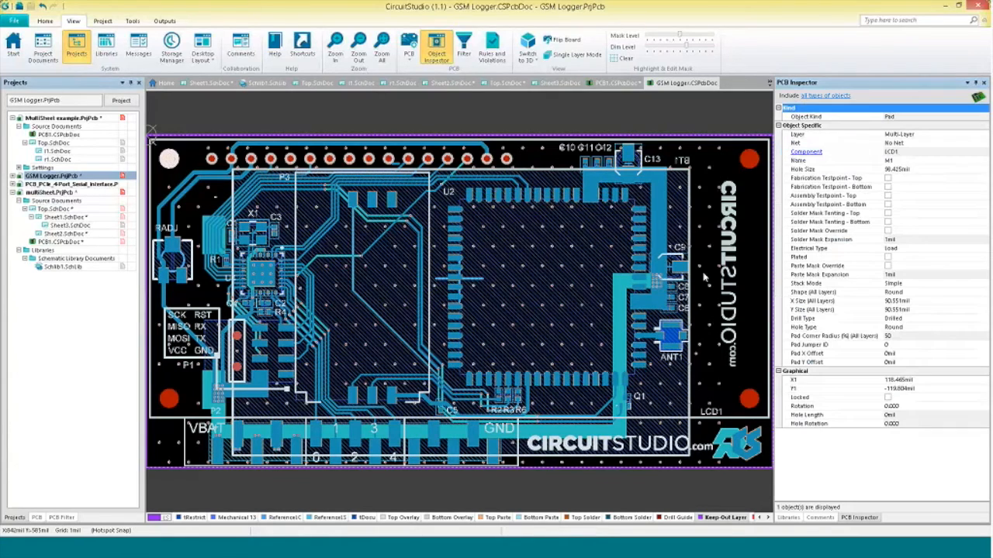
pyautogui.click(922, 169)
pyautogui.write('15')
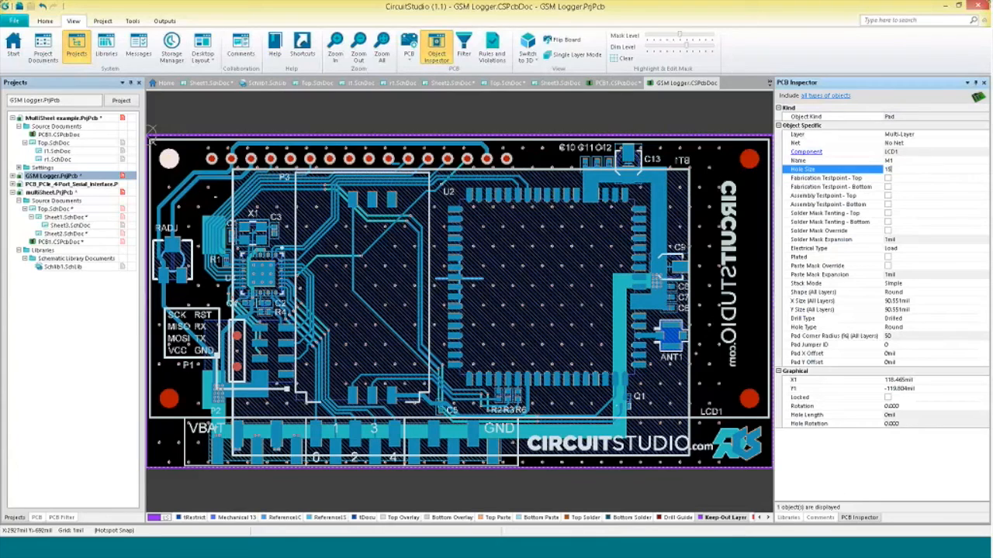
pyautogui.press('Return')
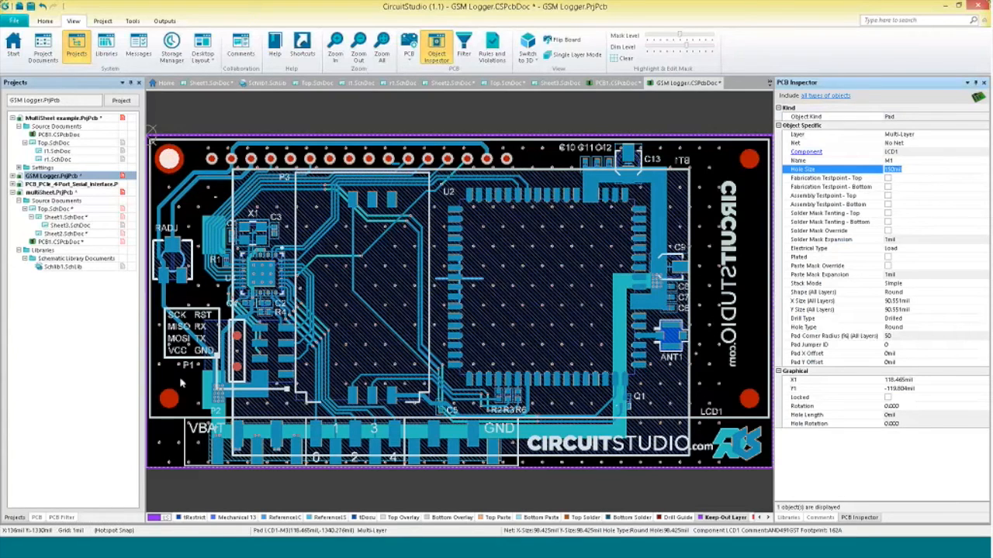
# Select all four corner mounting holes and set their hole size to 5 mm.
pyautogui.moveTo(241, 150); pyautogui.dragTo(248, 143, button='right')
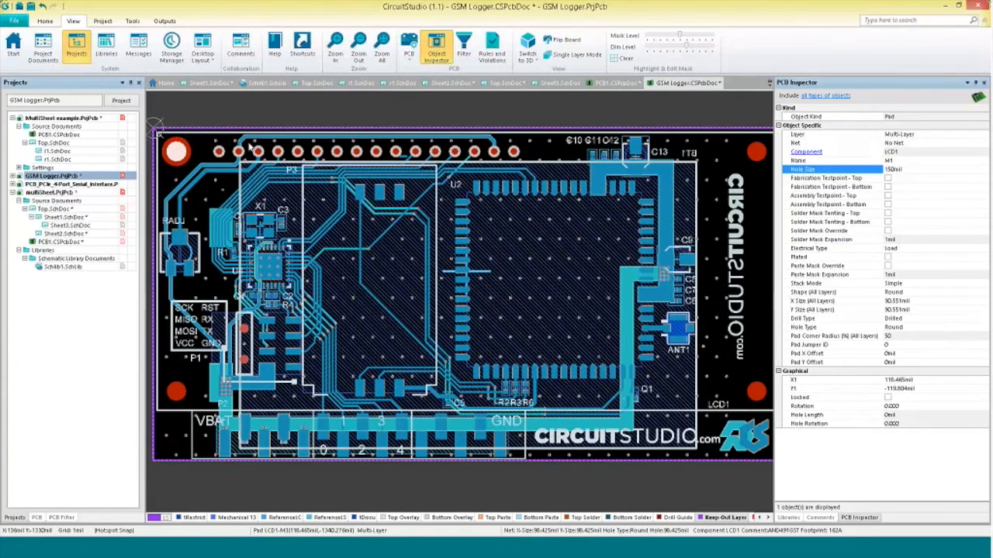
pyautogui.click(249, 142)
pyautogui.click(178, 390)
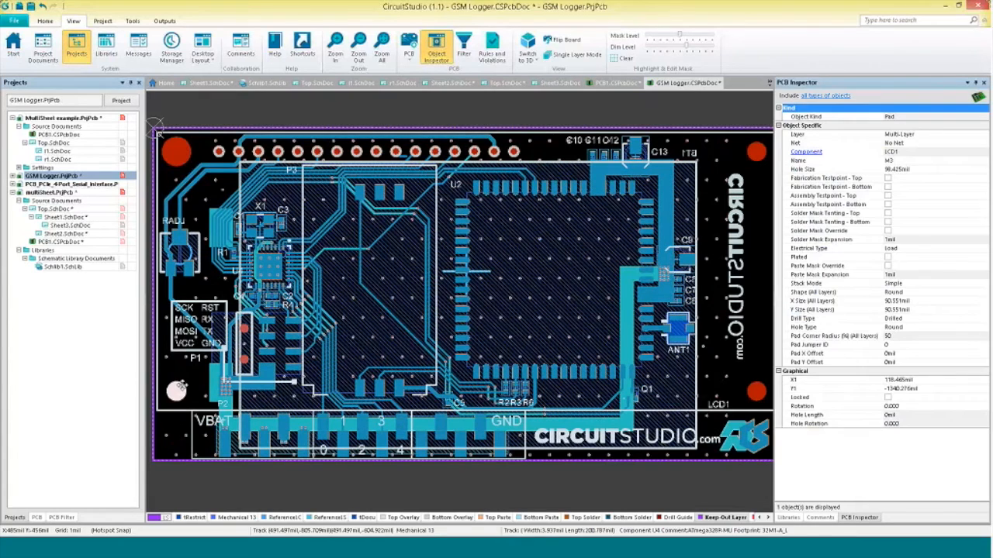
pyautogui.keyDown('shift'); pyautogui.click(178, 152); pyautogui.keyUp('shift')
pyautogui.keyDown('shift'); pyautogui.click(756, 152); pyautogui.keyUp('shift')
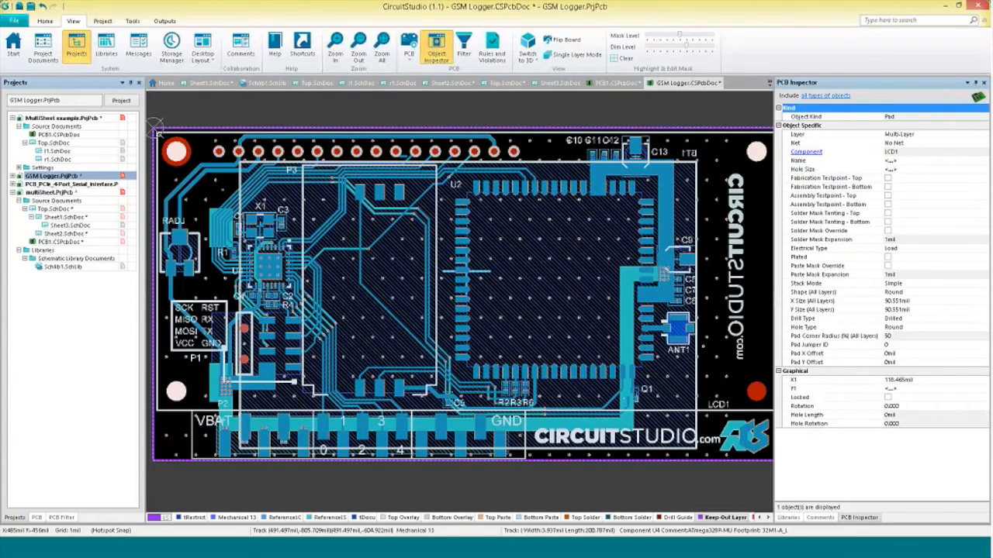
pyautogui.keyDown('shift'); pyautogui.click(758, 396); pyautogui.keyUp('shift')
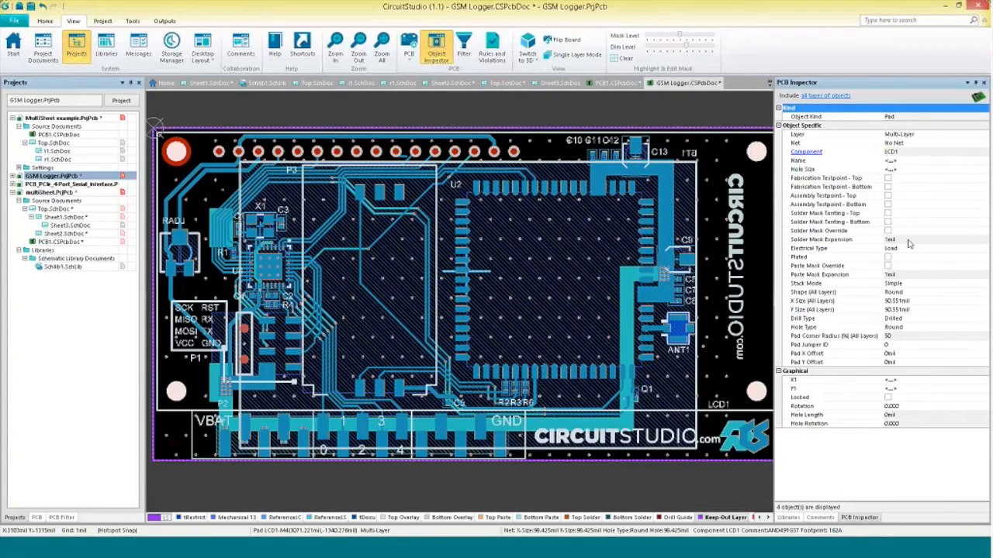
pyautogui.click(908, 171)
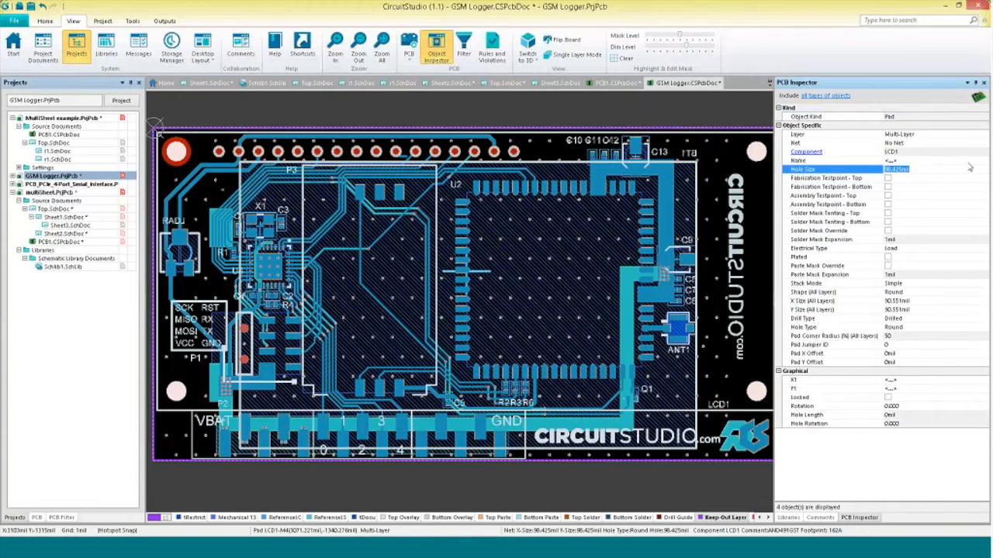
pyautogui.write('1750')
pyautogui.press('Return')
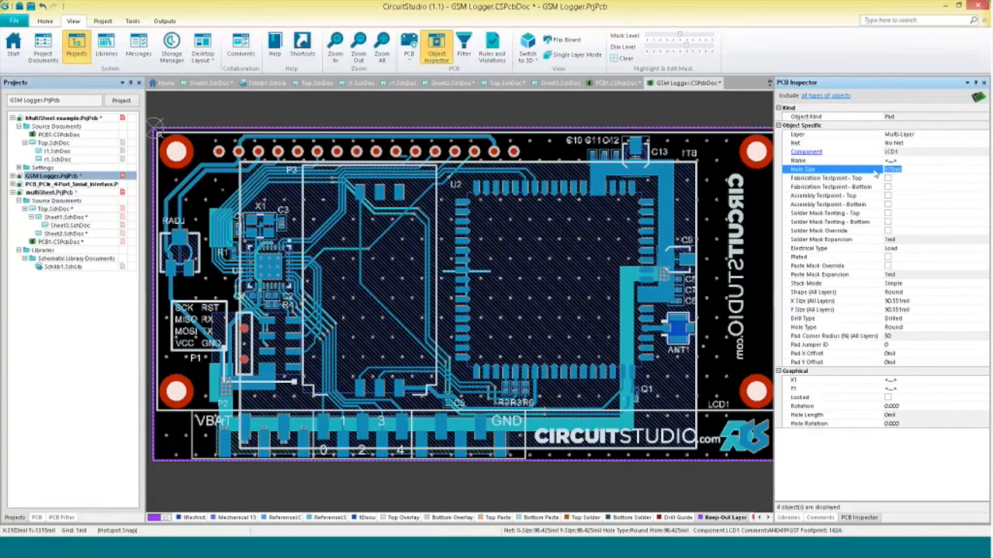
pyautogui.write('5mil')
pyautogui.press('Return')
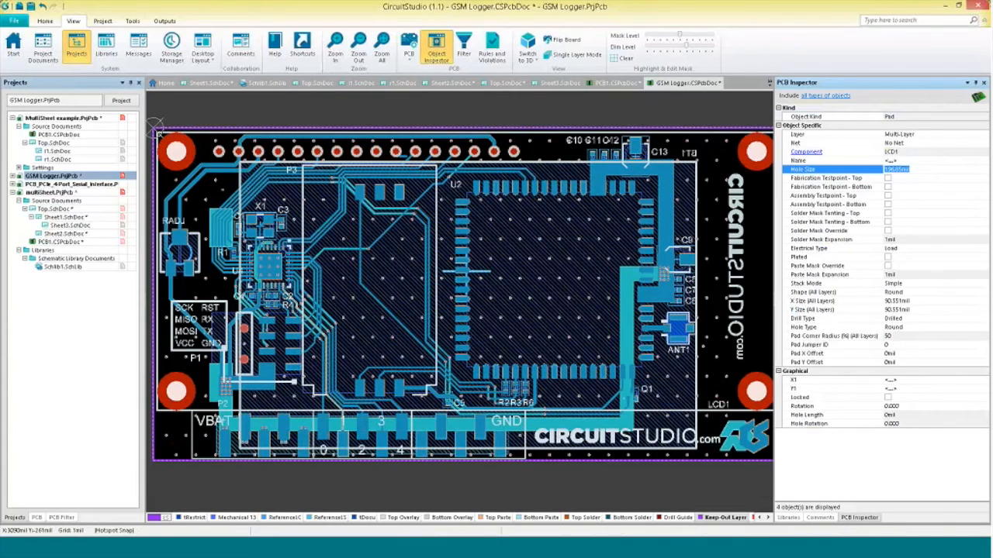
# Filter the board to show only component pads, then reset the PCB filter.
pyautogui.click(65, 517)
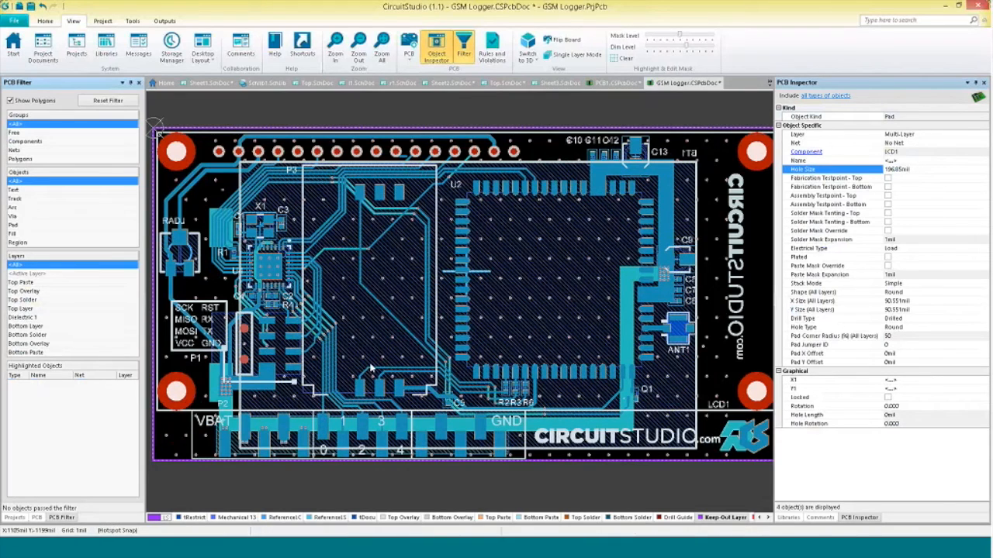
pyautogui.click(35, 142)
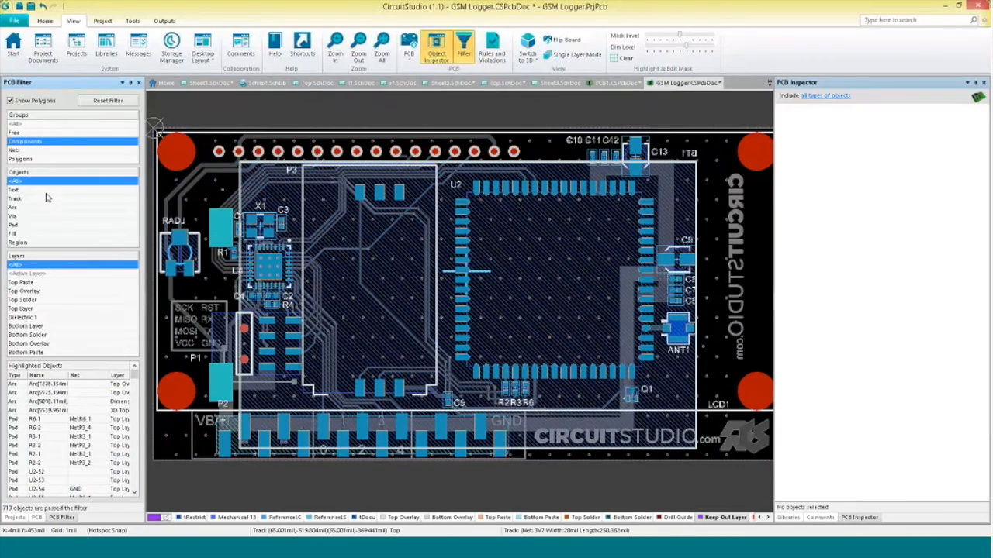
pyautogui.click(29, 225)
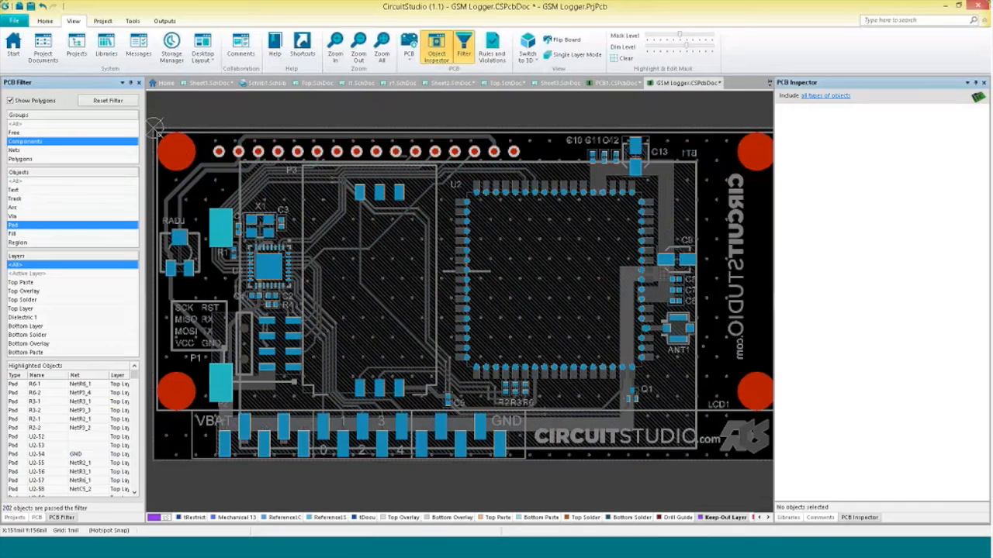
pyautogui.click(107, 100)
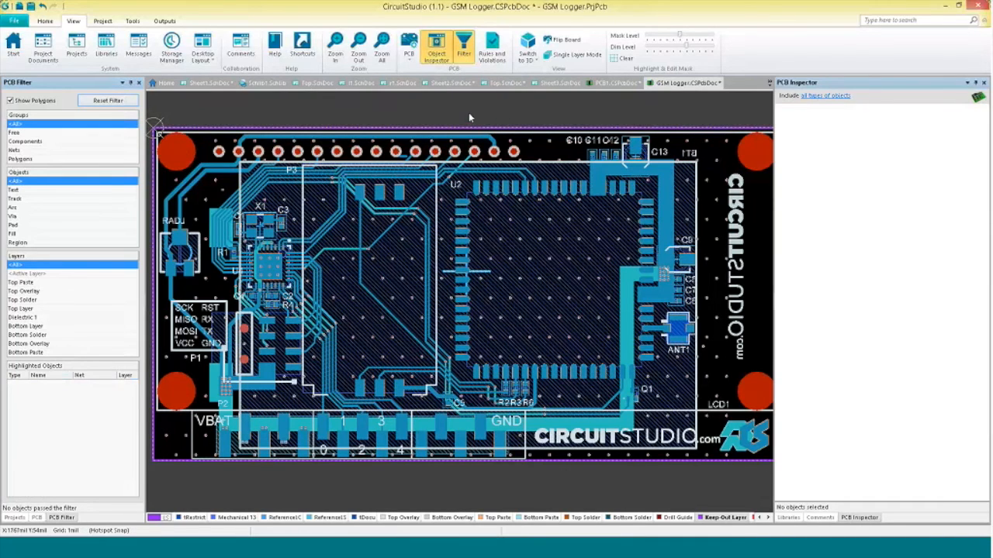
# Restrict the PCB Inspector to display only text objects across the whole board.
pyautogui.click(334, 129)
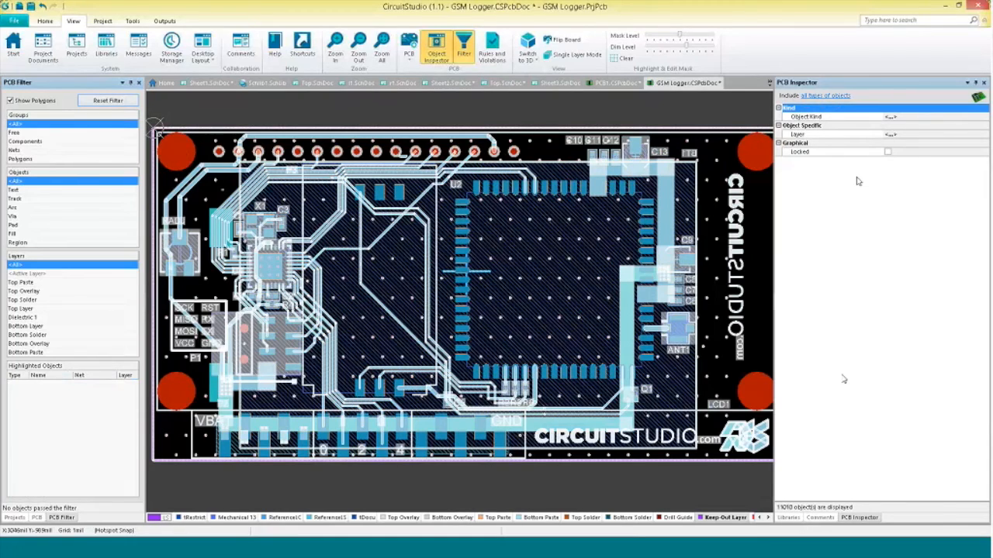
pyautogui.click(819, 96)
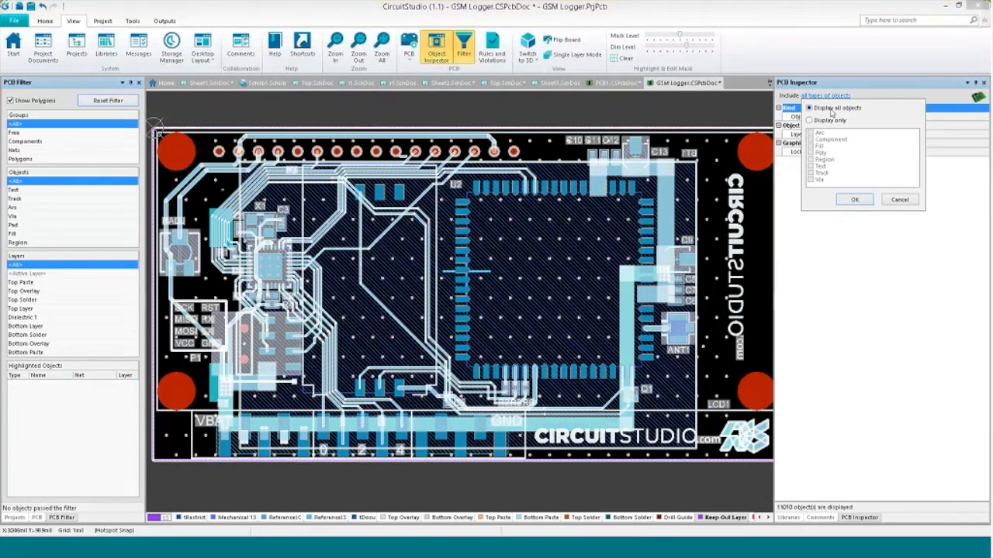
pyautogui.click(810, 121)
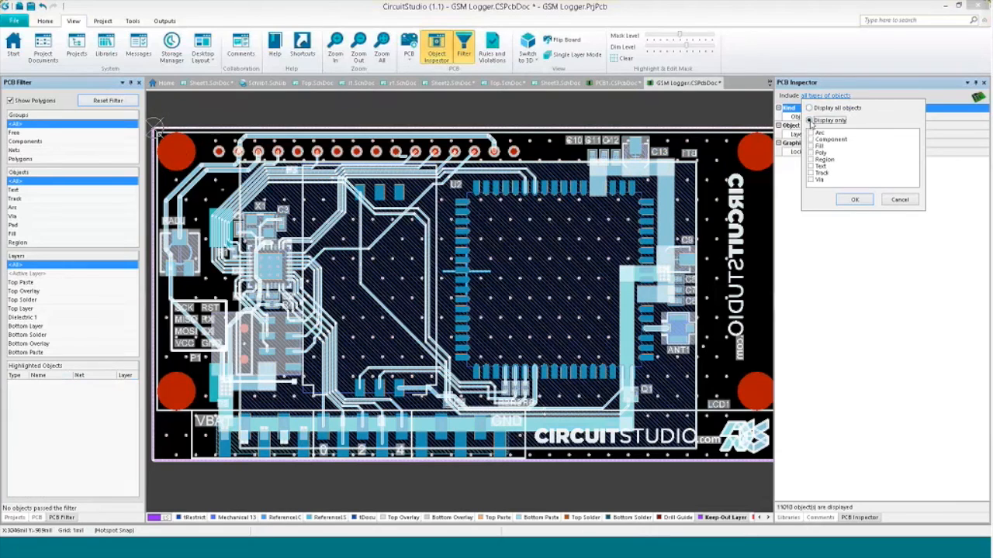
pyautogui.click(811, 166)
pyautogui.click(854, 199)
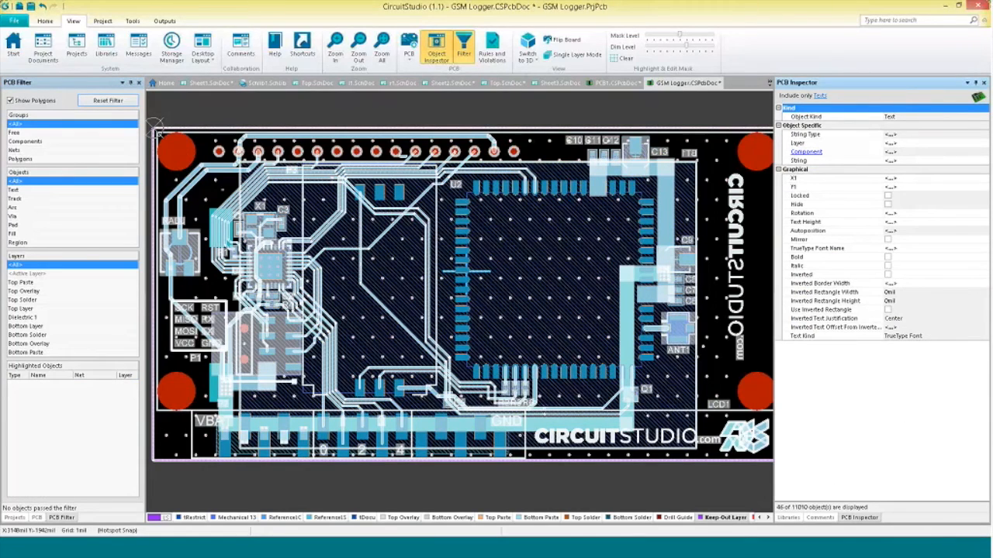
# Change the TrueType font of all board texts to Franklin Gothic Book.
pyautogui.click(904, 248)
pyautogui.click(985, 248)
pyautogui.moveTo(985, 273); pyautogui.dragTo(985, 279)
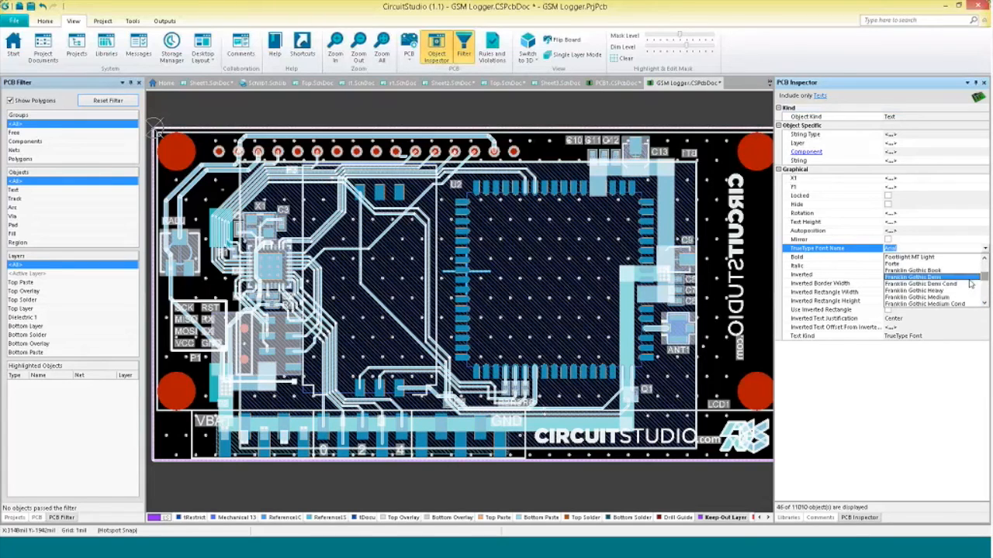
pyautogui.click(970, 284)
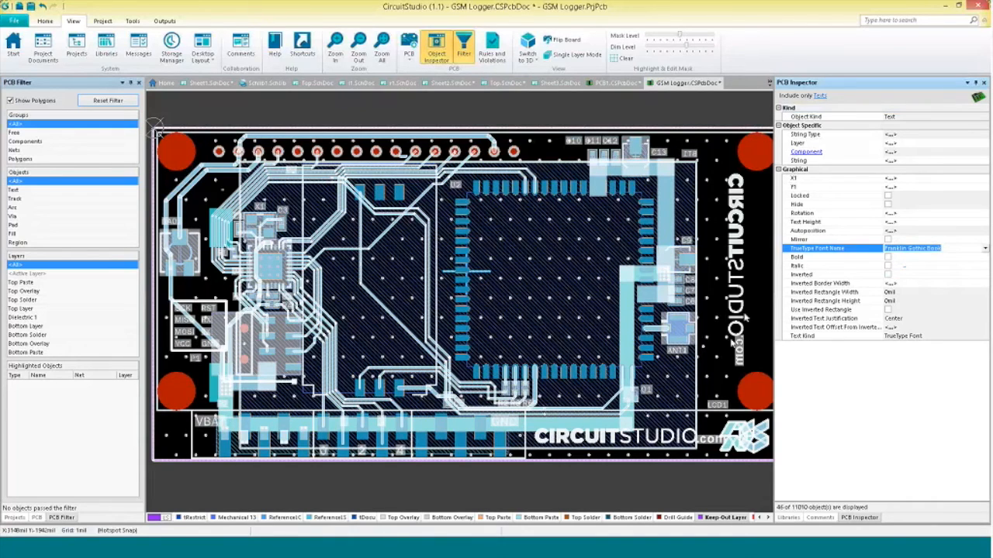
# Open the PCB panel and browse the board's list of nets.
pyautogui.keyDown('ctrl'); pyautogui.scroll(5, 718, 332); pyautogui.keyUp('ctrl')
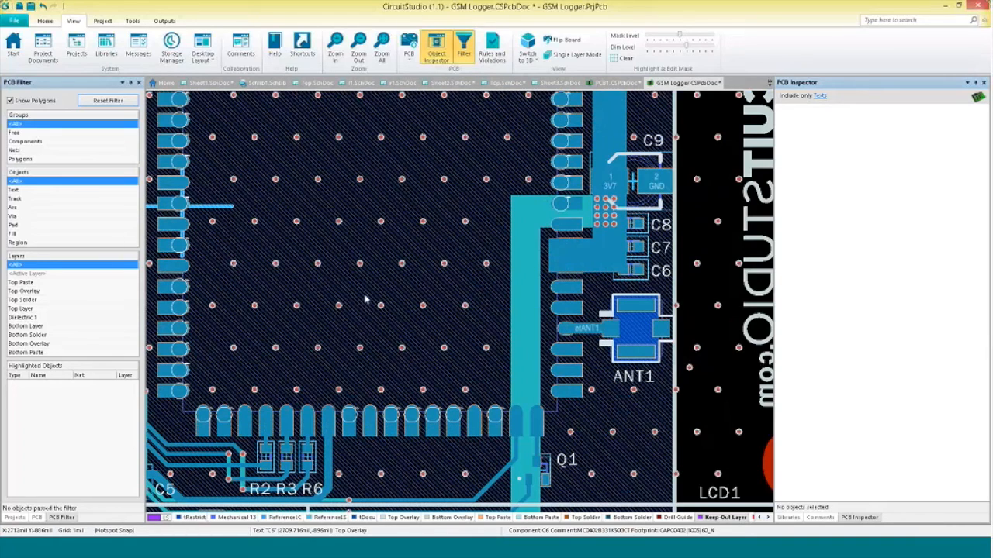
pyautogui.click(36, 518)
pyautogui.moveTo(291, 364); pyautogui.dragTo(518, 358, button='right')
pyautogui.keyDown('ctrl'); pyautogui.scroll(-5, 519, 358); pyautogui.keyUp('ctrl')
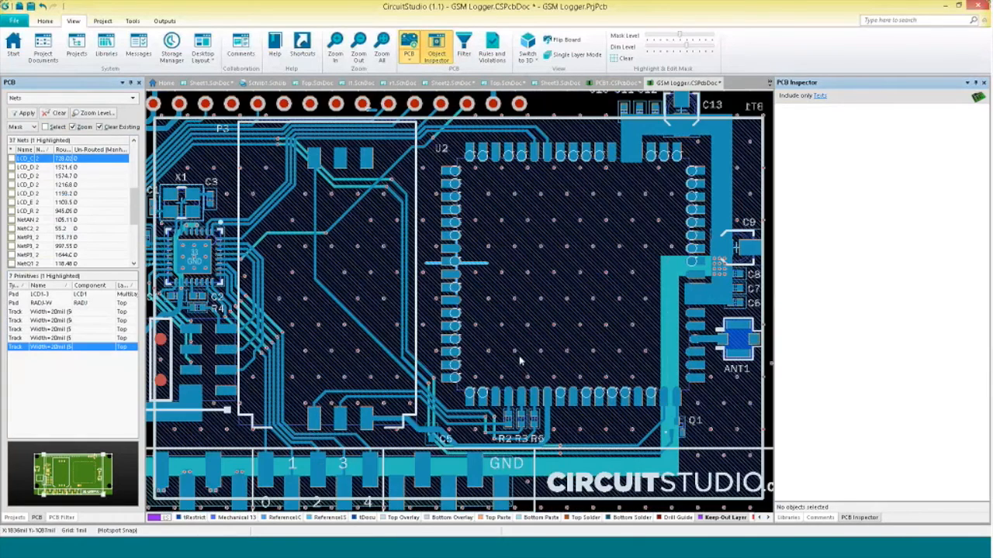
pyautogui.moveTo(134, 214); pyautogui.dragTo(131, 249)
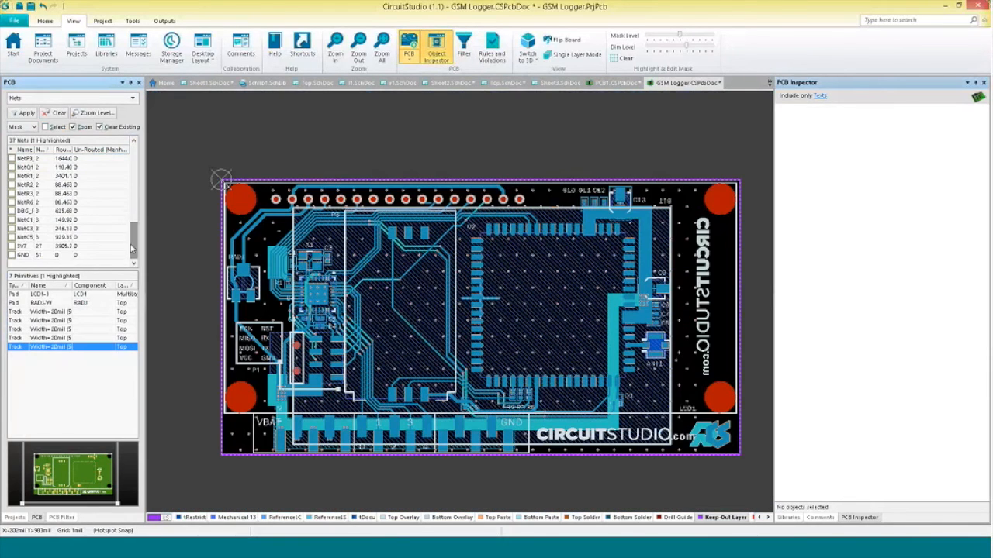
# Select every object belonging to the 3V7 net on the board.
pyautogui.click(25, 246)
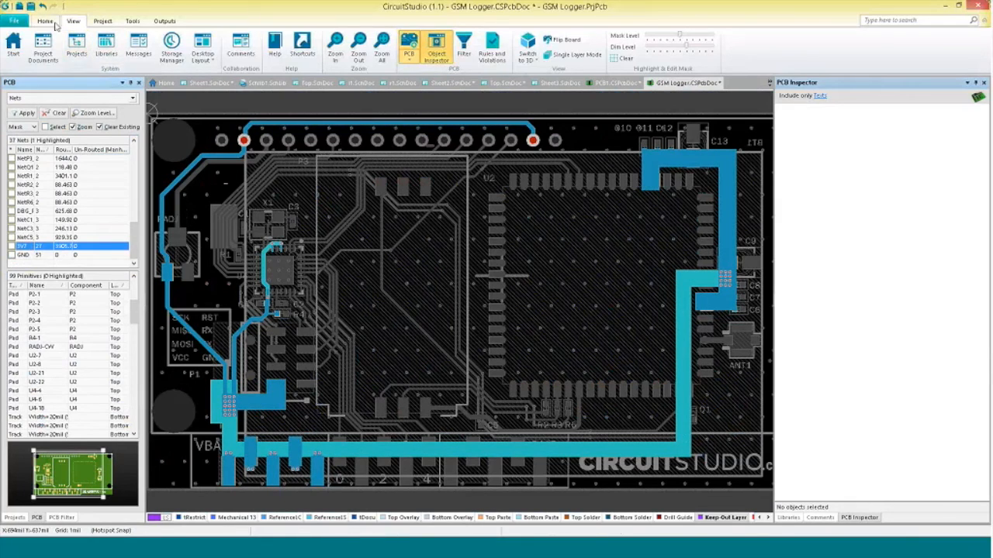
pyautogui.click(131, 22)
pyautogui.click(50, 22)
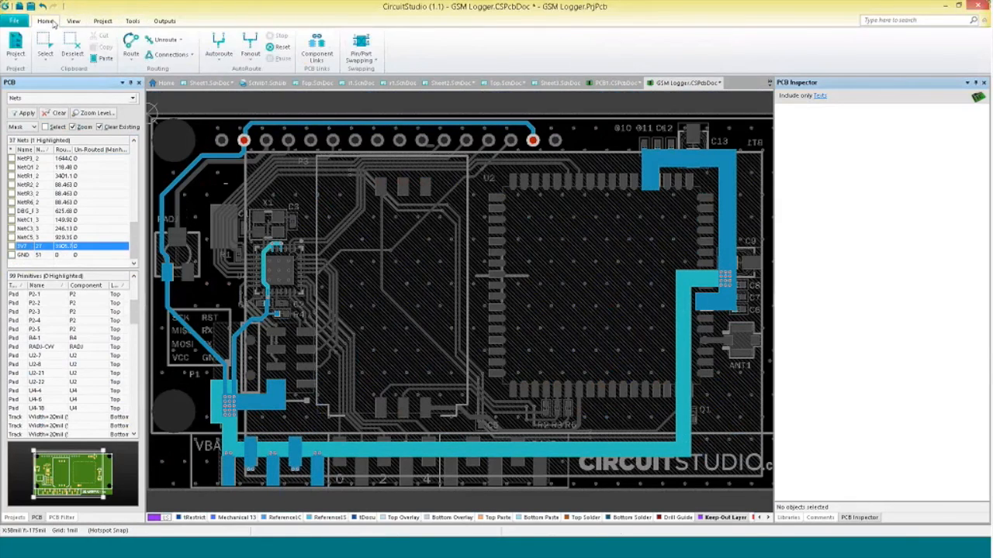
pyautogui.click(45, 48)
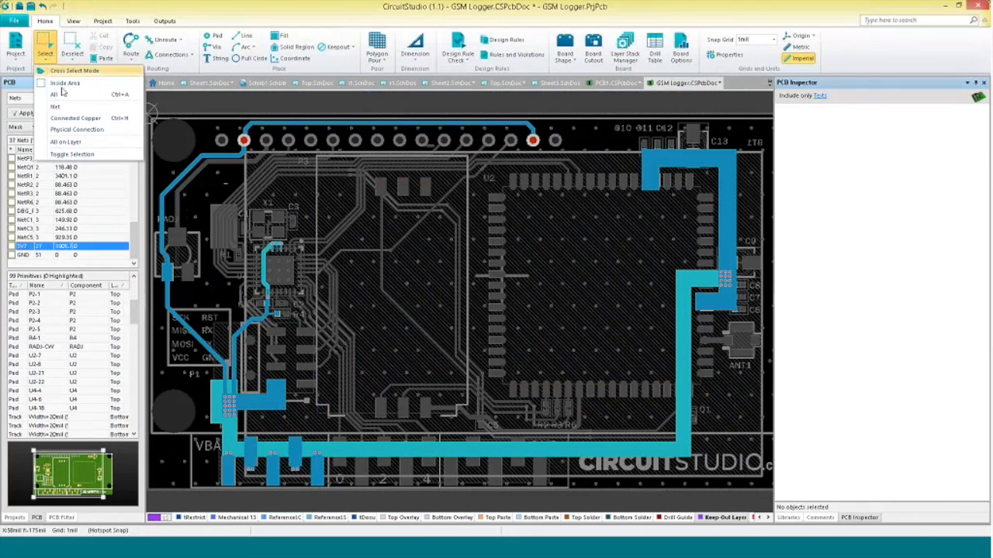
pyautogui.click(80, 121)
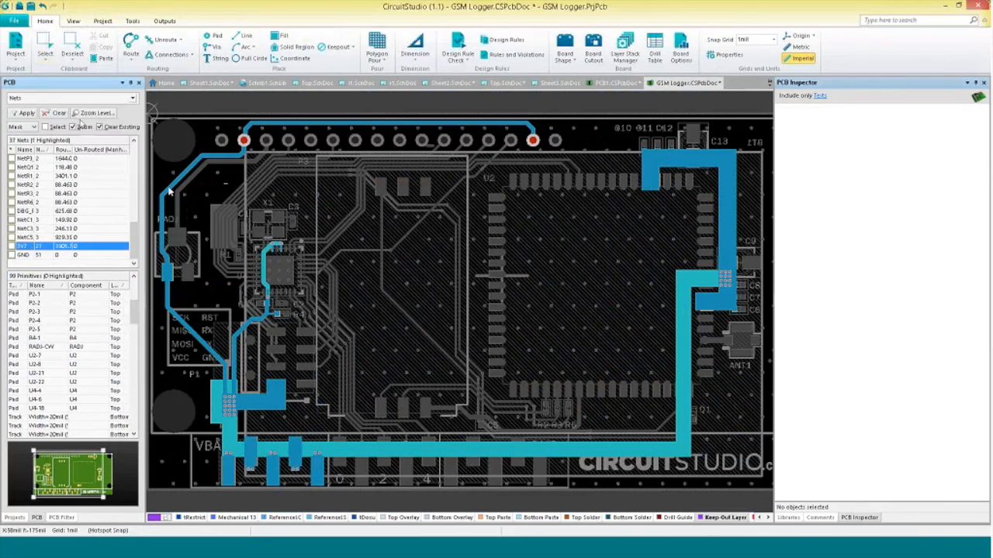
pyautogui.click(183, 177)
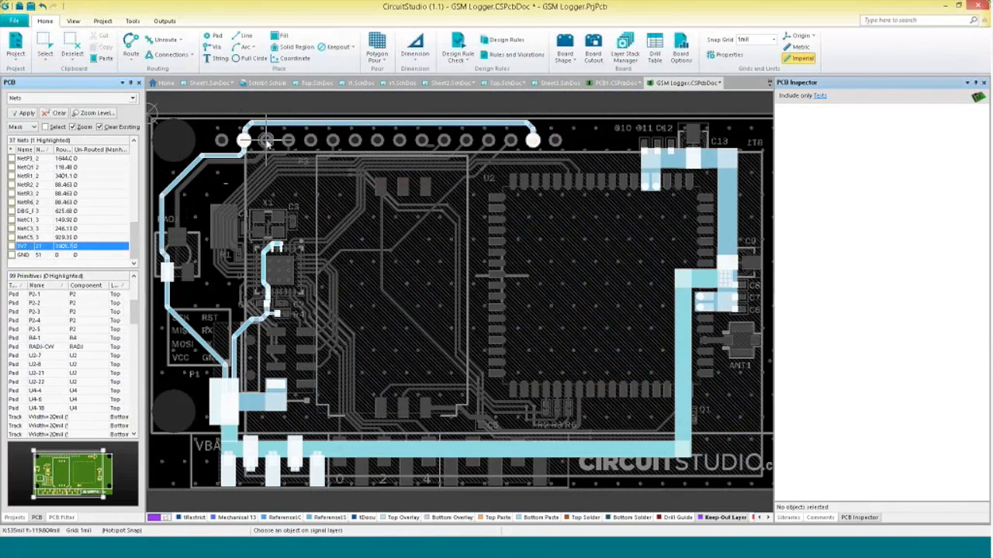
pyautogui.rightClick(293, 200)
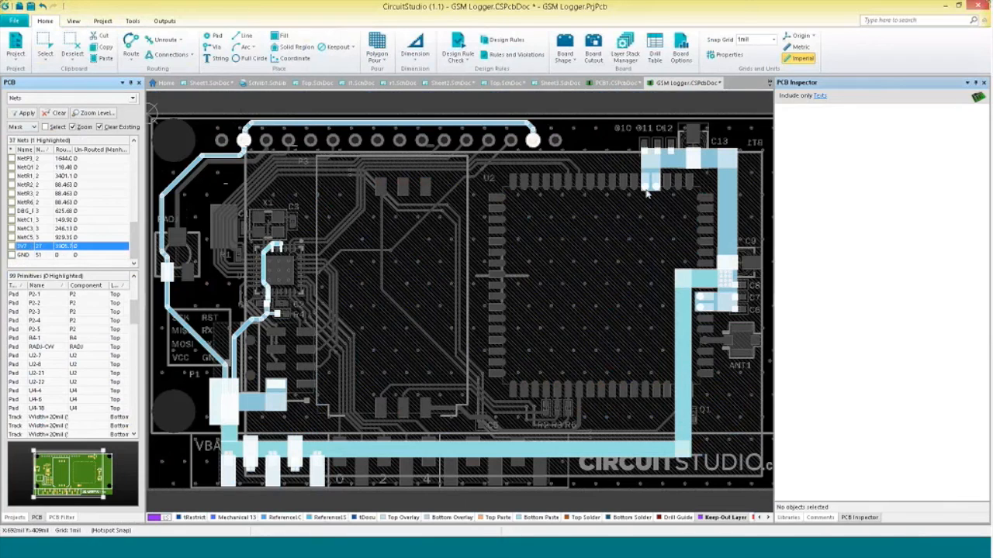
# Limit the PCB Inspector to tracks and set the selected 3V7 tracks' width to 30 mil.
pyautogui.click(821, 96)
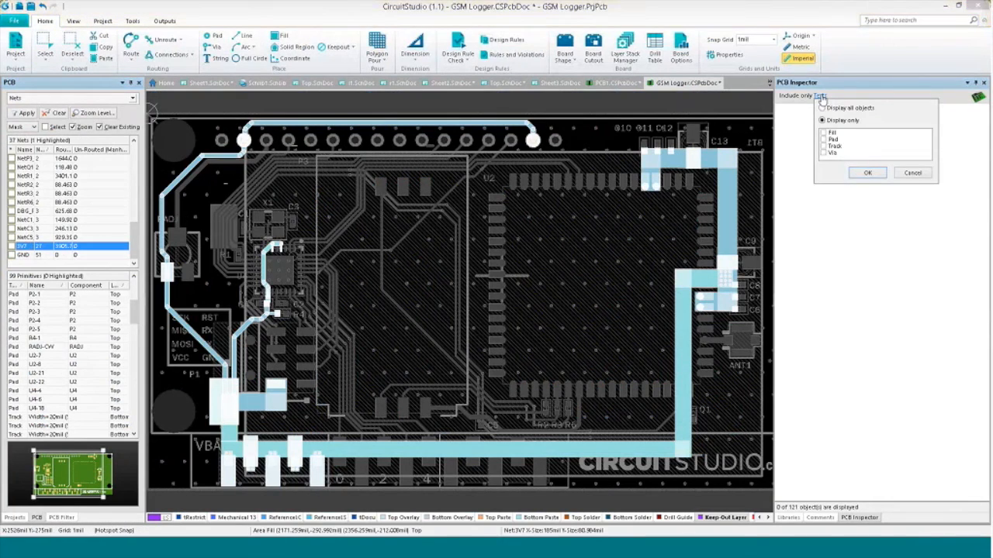
pyautogui.click(823, 146)
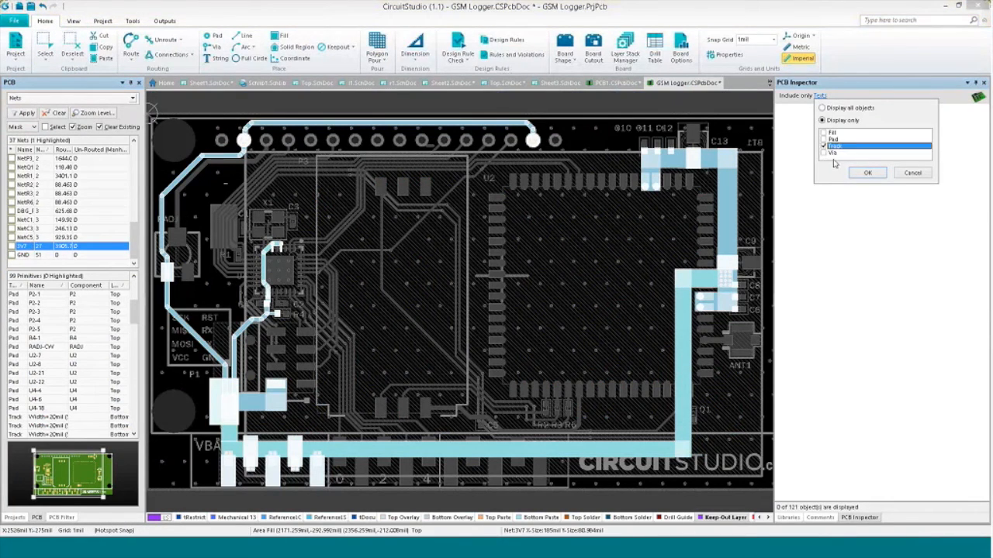
pyautogui.click(867, 172)
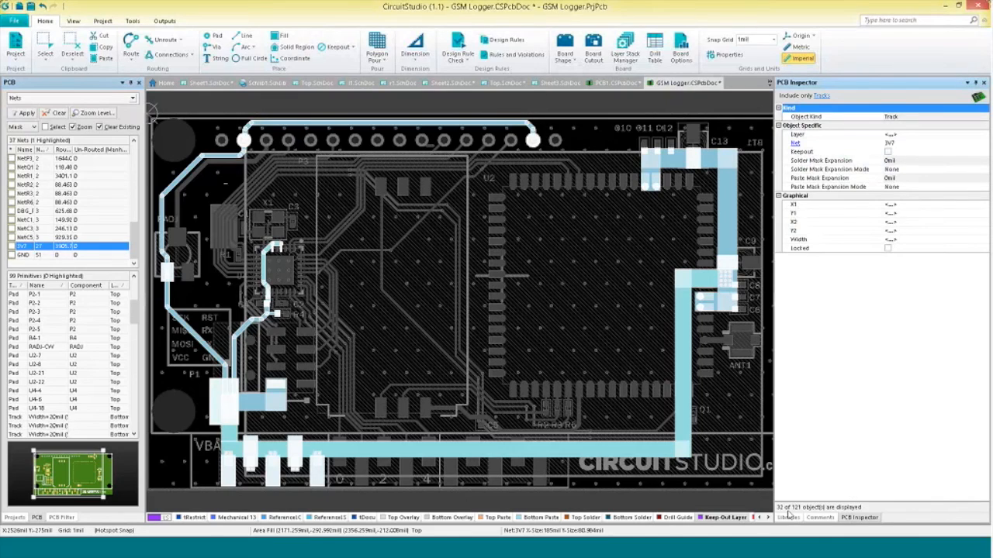
pyautogui.click(913, 240)
pyautogui.write('10')
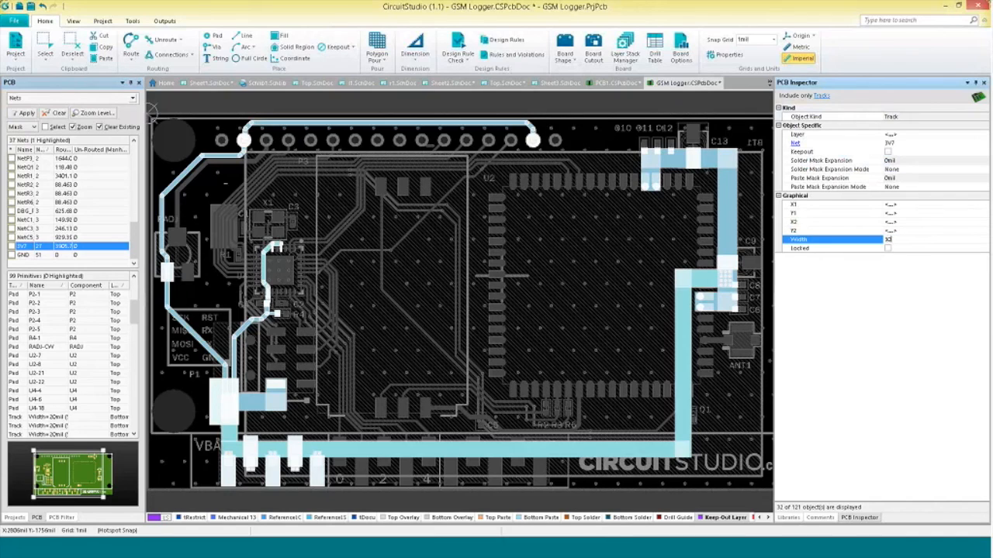
pyautogui.press('Return')
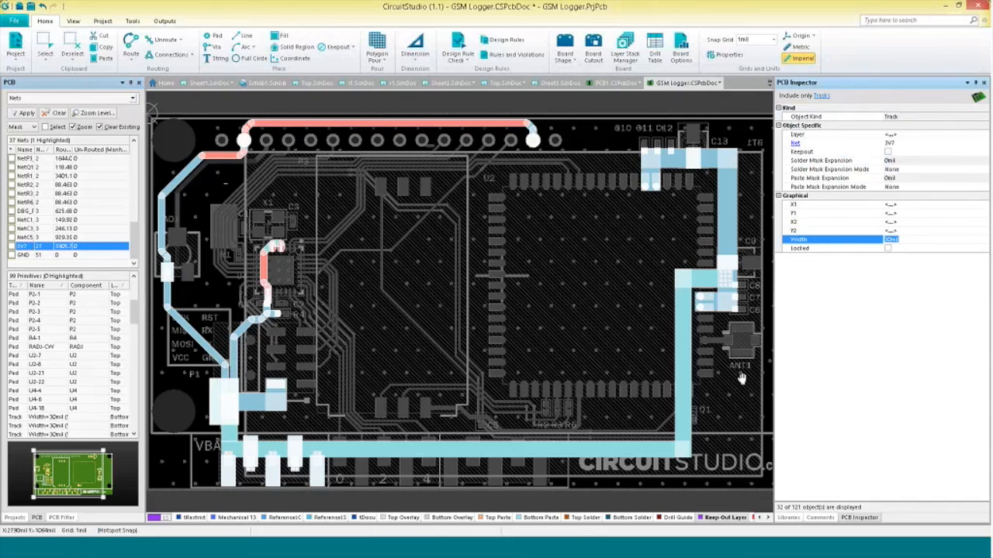
# Clear the net highlight and select the C6, C7, C8, C9 and C13 designator texts.
pyautogui.moveTo(722, 380); pyautogui.dragTo(632, 383, button='right')
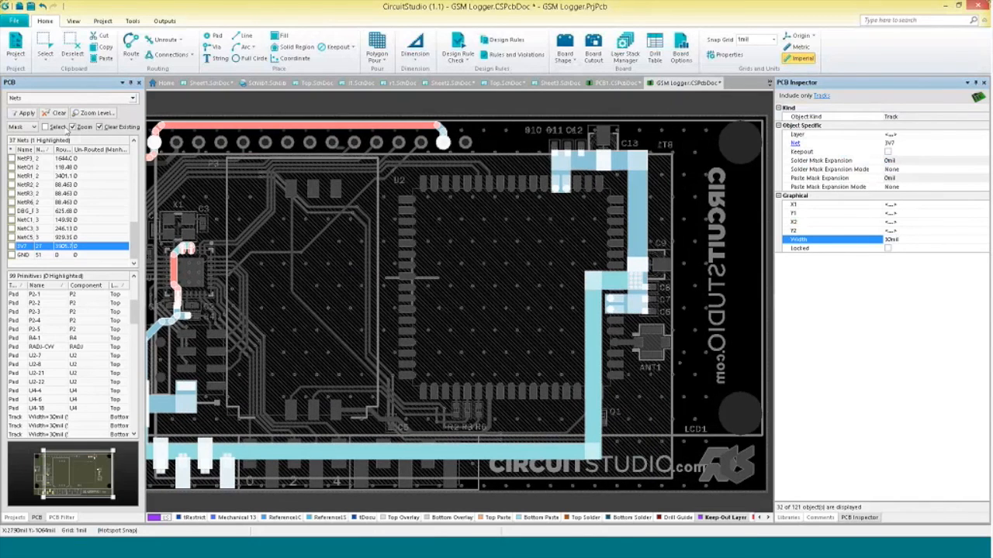
pyautogui.click(57, 115)
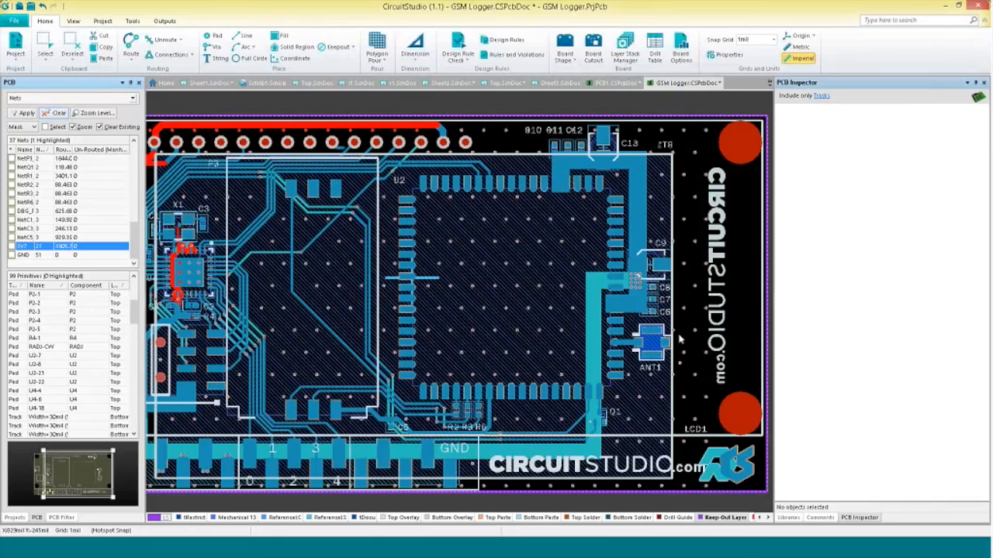
pyautogui.keyDown('ctrl'); pyautogui.scroll(3, 667, 341); pyautogui.keyUp('ctrl')
pyautogui.moveTo(668, 341); pyautogui.dragTo(658, 401, button='right')
pyautogui.click(652, 419)
pyautogui.keyDown('shift'); pyautogui.click(650, 400); pyautogui.keyUp('shift')
pyautogui.keyDown('shift'); pyautogui.click(648, 380); pyautogui.keyUp('shift')
pyautogui.keyDown('shift'); pyautogui.click(640, 296); pyautogui.keyUp('shift')
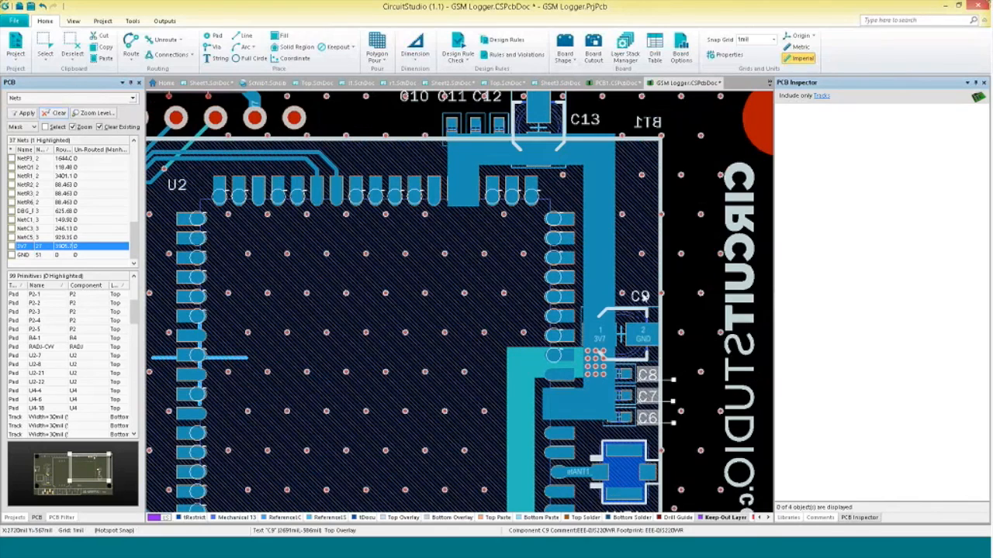
pyautogui.keyDown('shift'); pyautogui.click(588, 122); pyautogui.keyUp('shift')
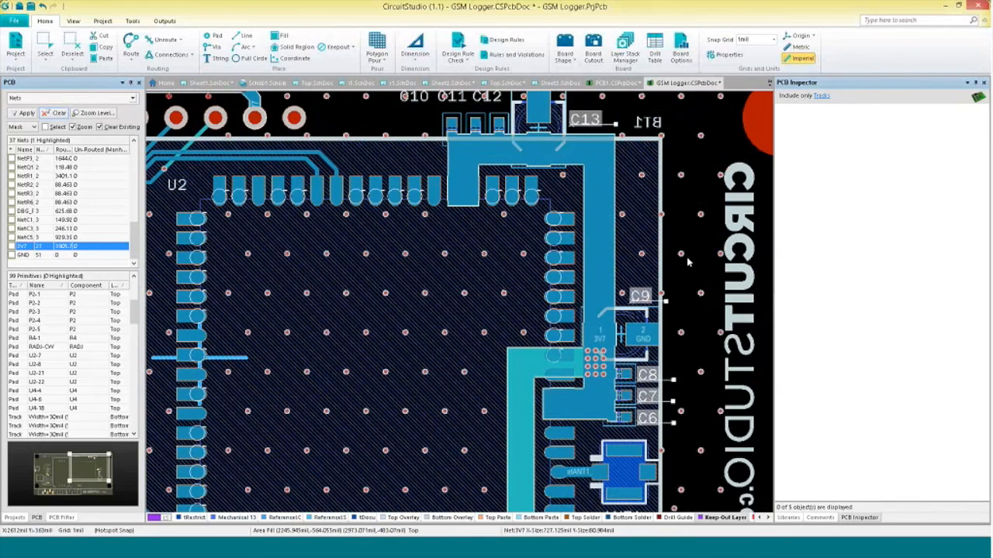
# Include all object types in the inspector and batch-replace "C" with "C1" in the selected designators' strings.
pyautogui.click(821, 96)
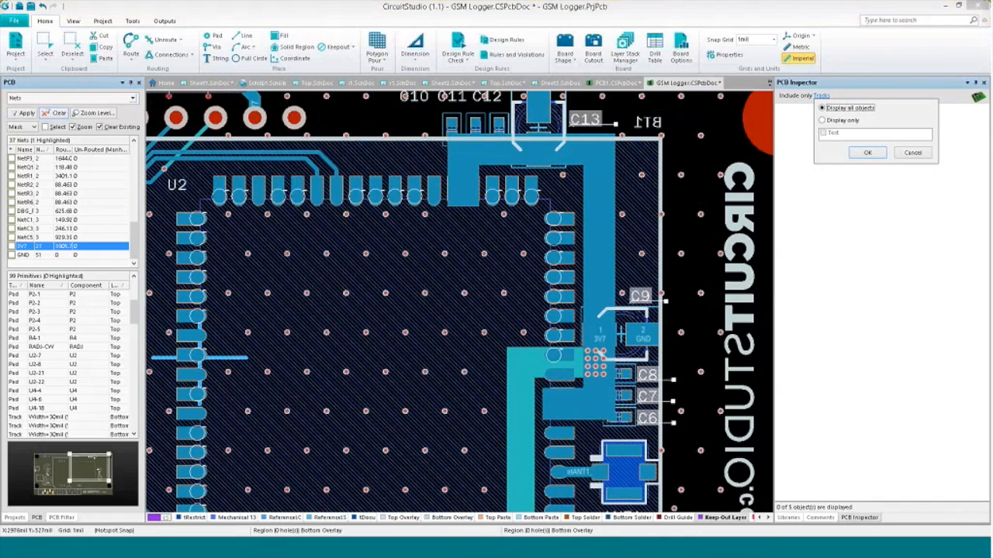
pyautogui.click(868, 152)
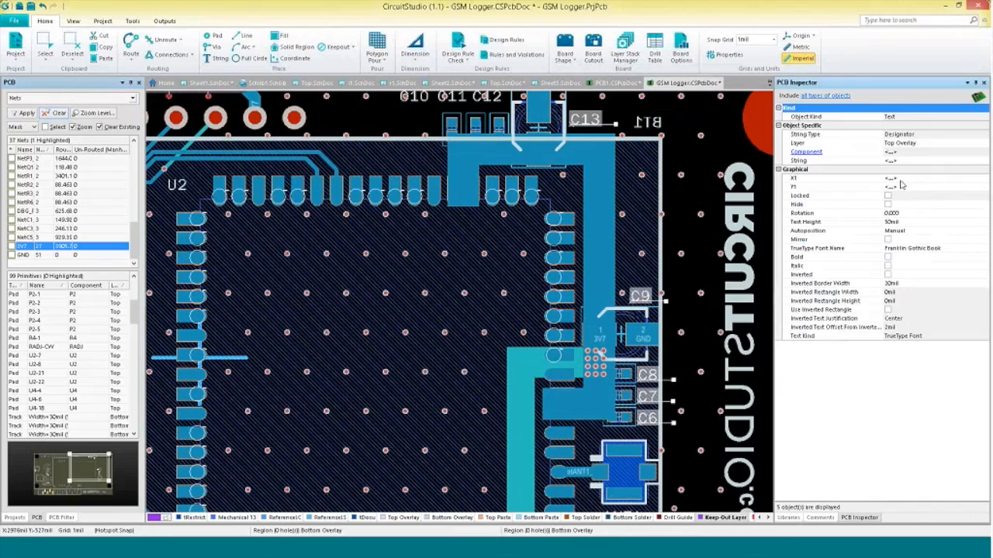
pyautogui.click(948, 159)
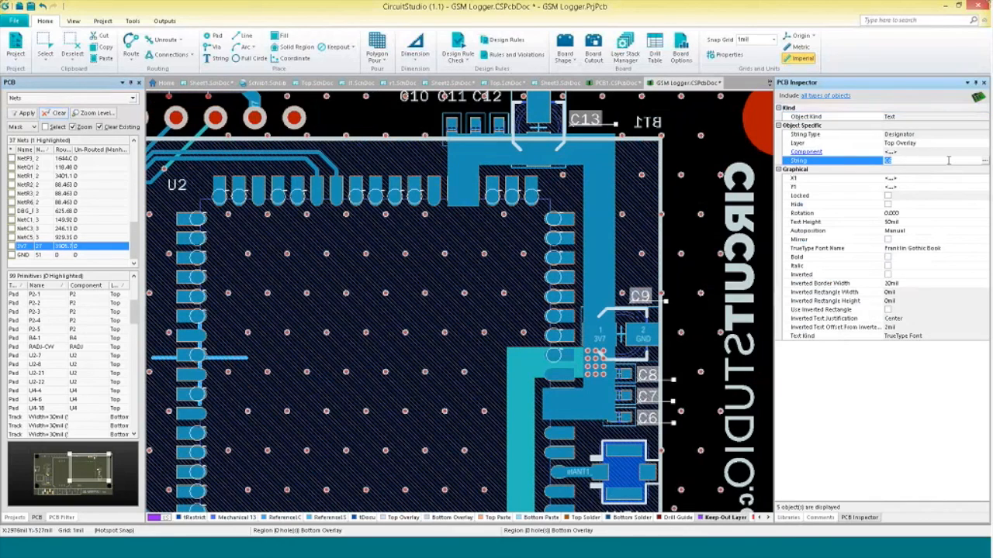
pyautogui.click(985, 164)
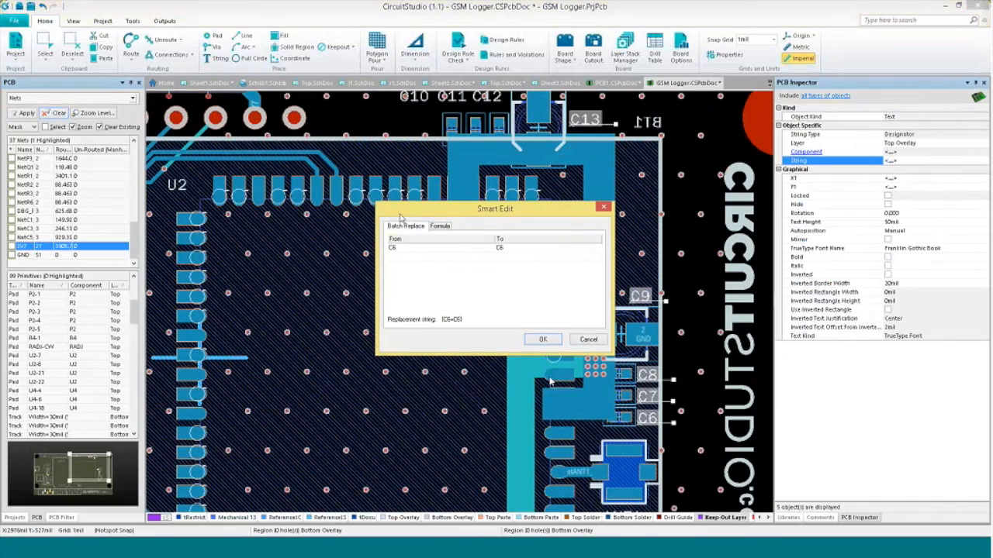
pyautogui.click(410, 248)
pyautogui.press('BackSpace')
pyautogui.click(517, 248)
pyautogui.press('BackSpace')
pyautogui.write('C1')
pyautogui.click(543, 342)
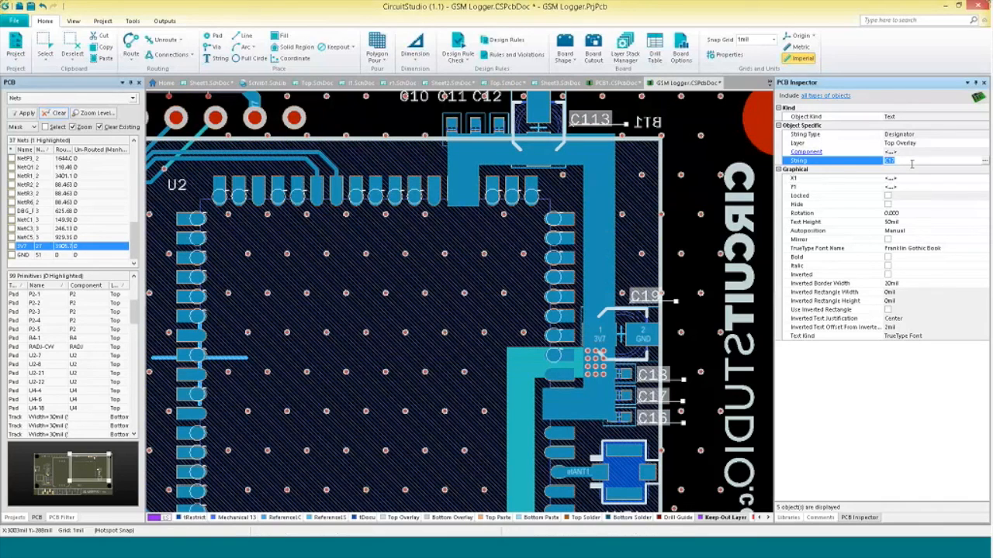
# Enter the string formula {c1=c20} to replace c1 with c20 in the selected designators.
pyautogui.press('BackSpace')
pyautogui.write('{c1=c20')
pyautogui.press('Return')
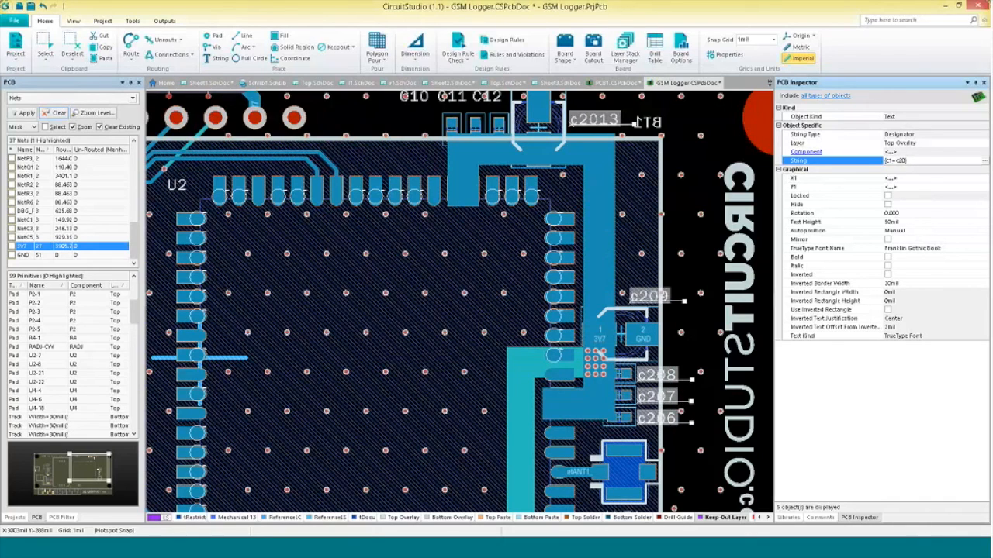